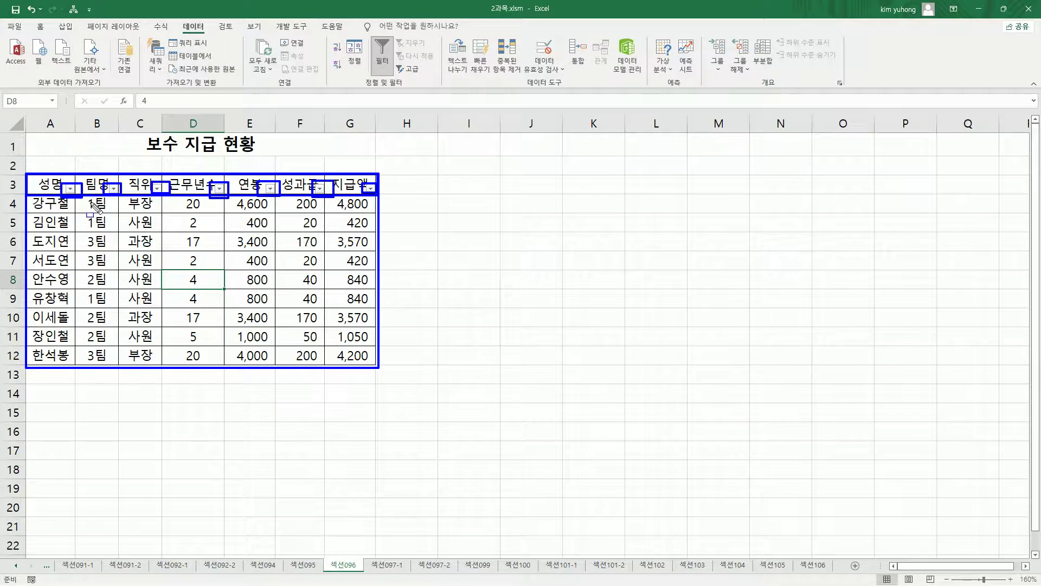
Filter the 팀명 column to show only the 1팀 rows.
mouse_move(80, 194)
left_mouse_down()
mouse_move(110, 276)
mouse_move(111, 368)
left_mouse_up()
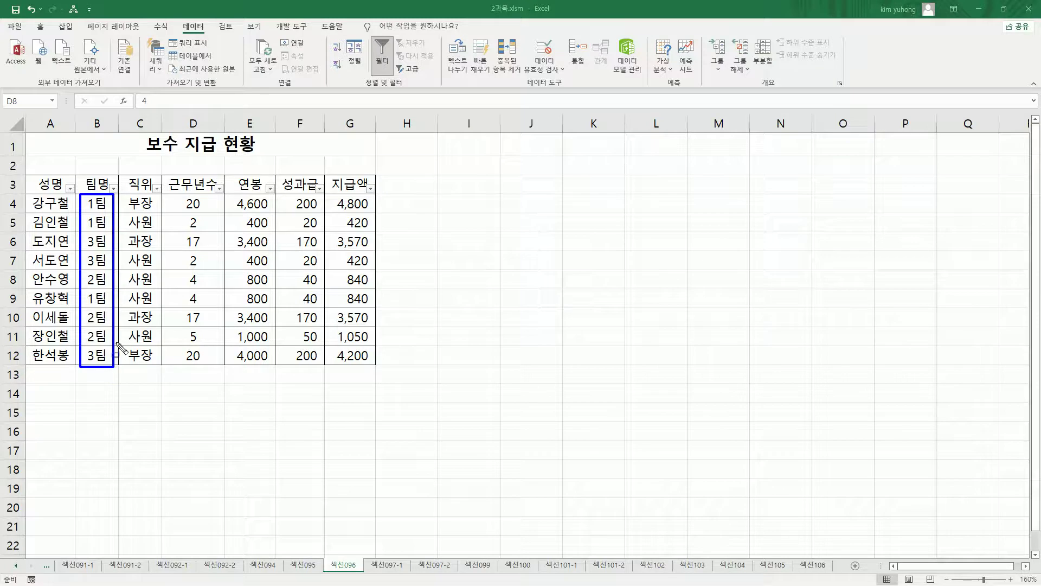
left_click(114, 188)
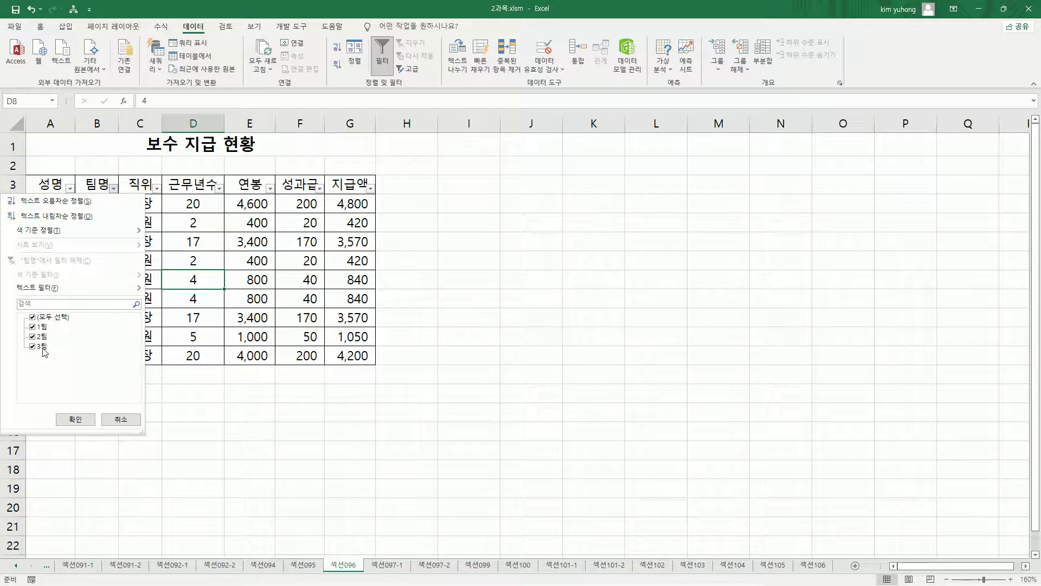
left_click(33, 318)
left_click(33, 327)
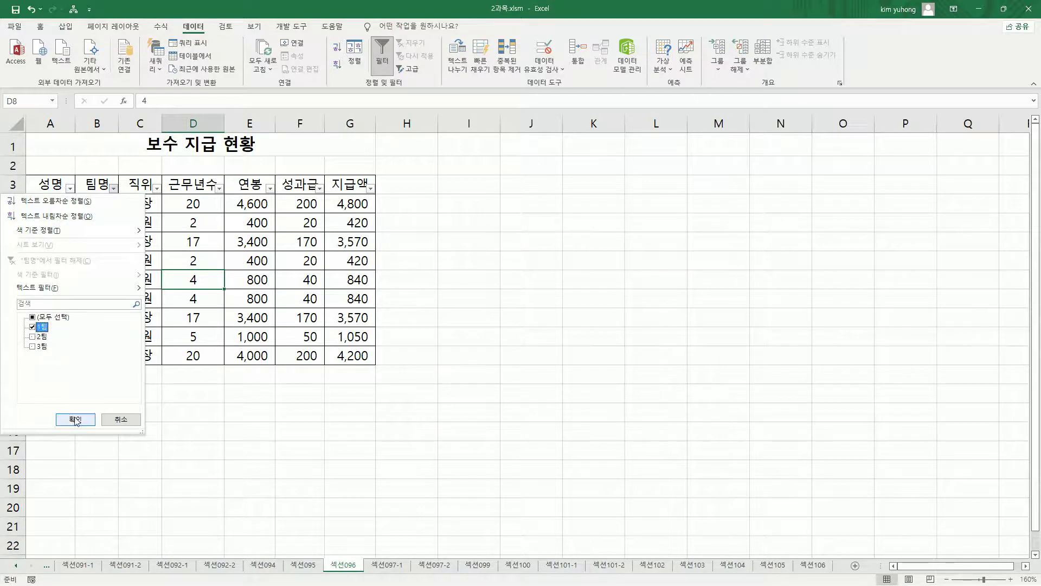
left_click(75, 420)
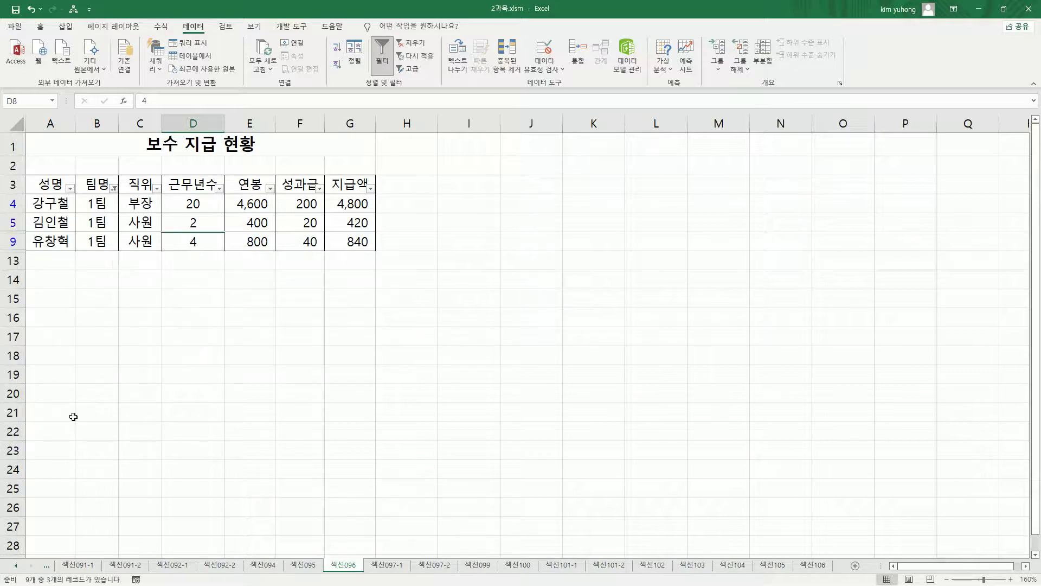
Add 2팀 to the values shown by the 팀명 column filter.
left_click(113, 188)
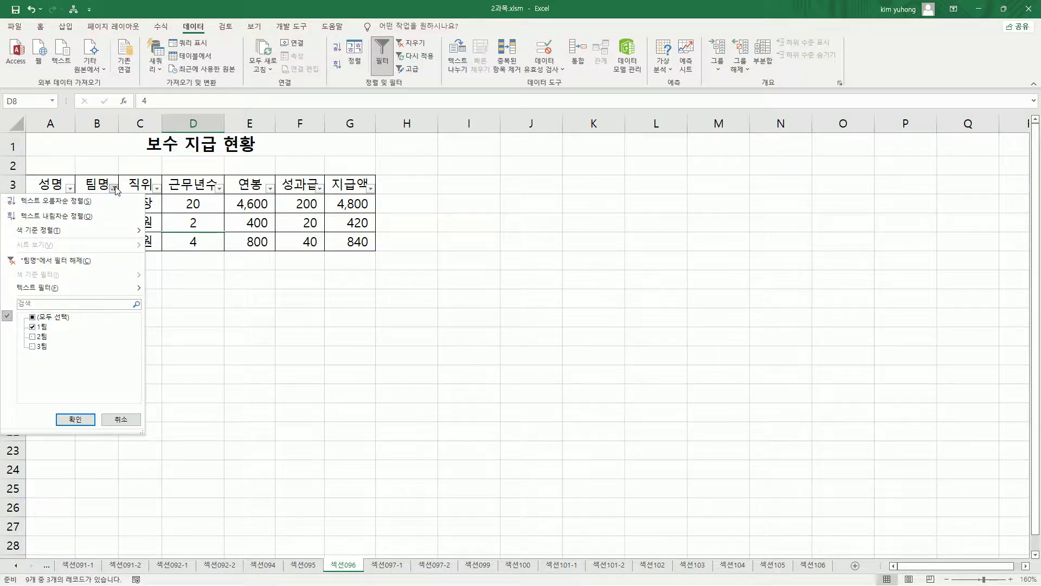
left_click(32, 336)
left_click(76, 420)
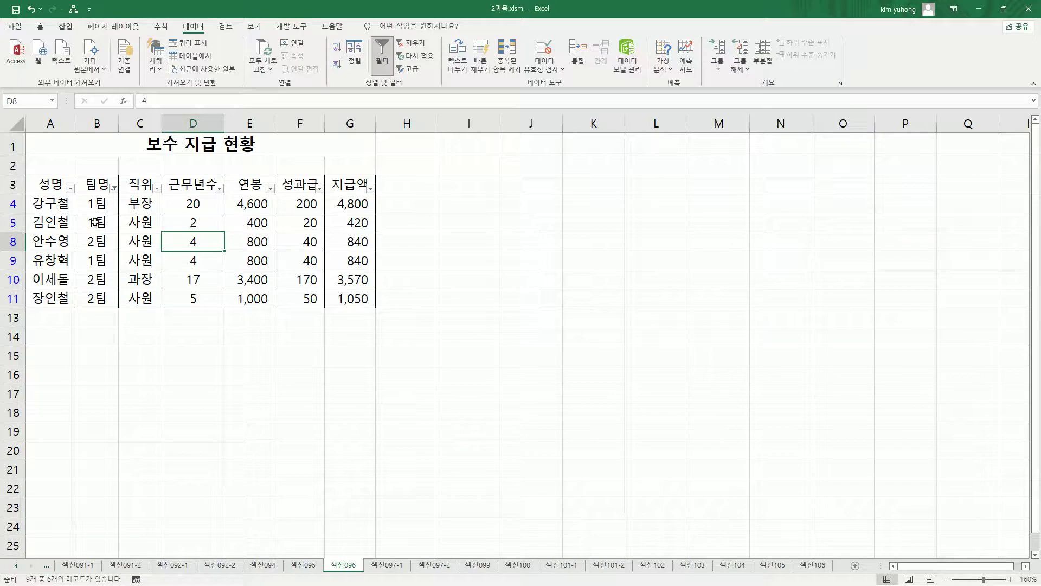
left_click(113, 188)
left_click(32, 347)
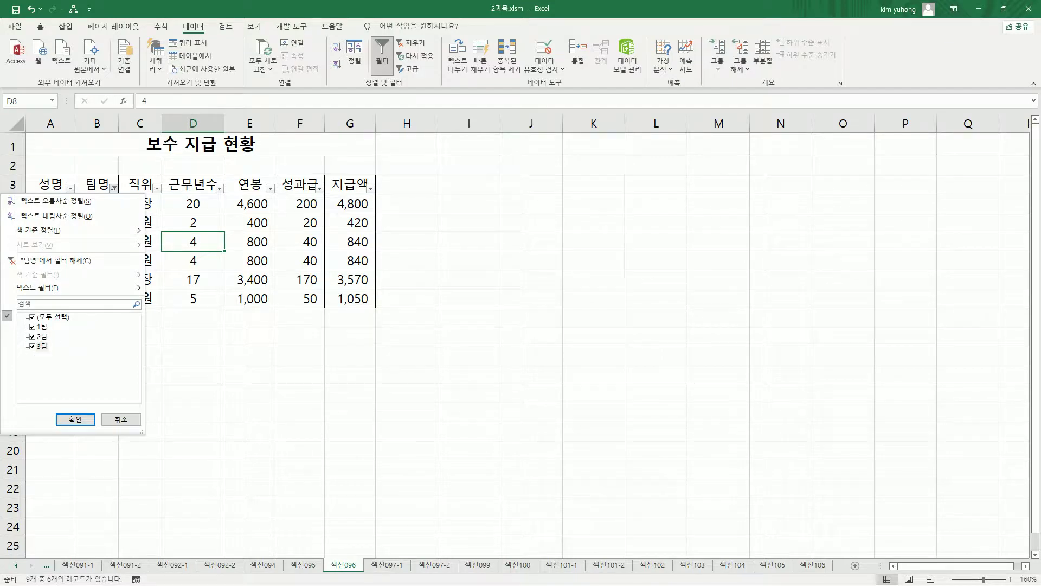
mouse_move(27, 324)
left_mouse_down()
mouse_move(165, 206)
mouse_move(182, 309)
mouse_move(45, 339)
mouse_move(27, 318)
mouse_move(92, 366)
mouse_move(39, 331)
mouse_move(59, 336)
mouse_move(21, 278)
mouse_move(13, 283)
mouse_move(146, 298)
left_mouse_up()
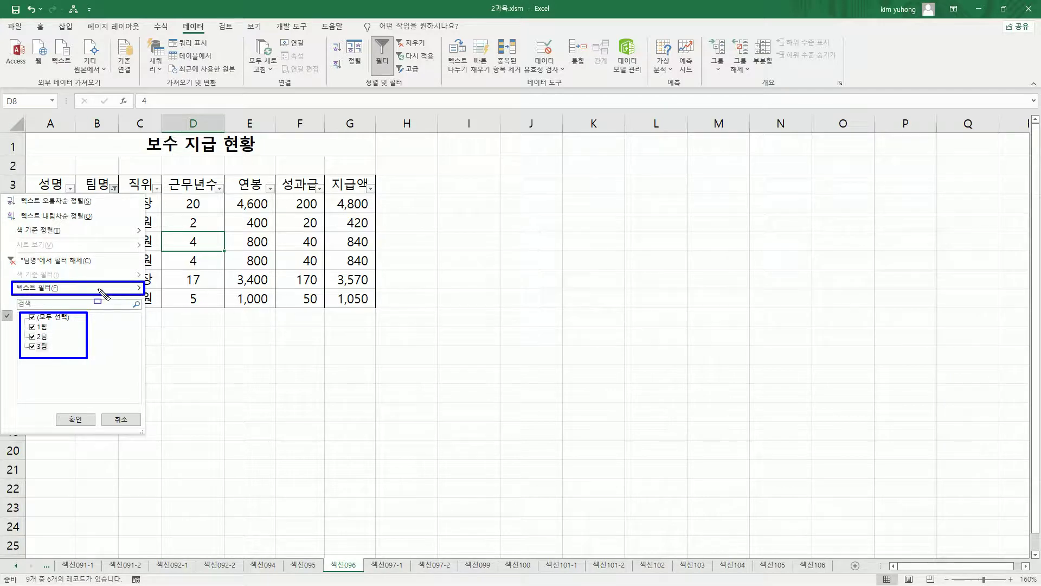
key("Escape")
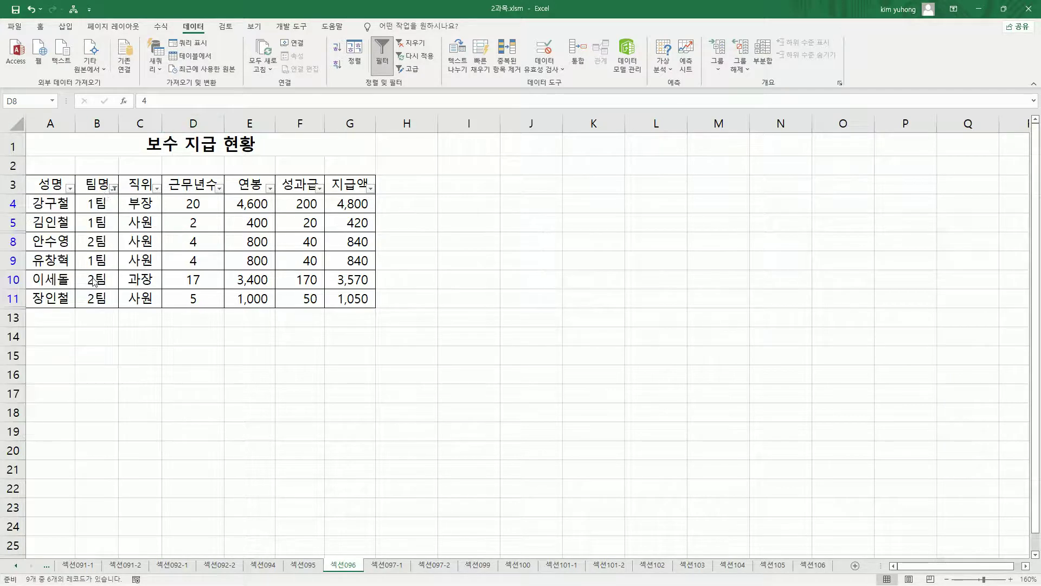
Examine the text filter conditions, colour sort option and value checklist available for the 팀명 column.
left_click(114, 189)
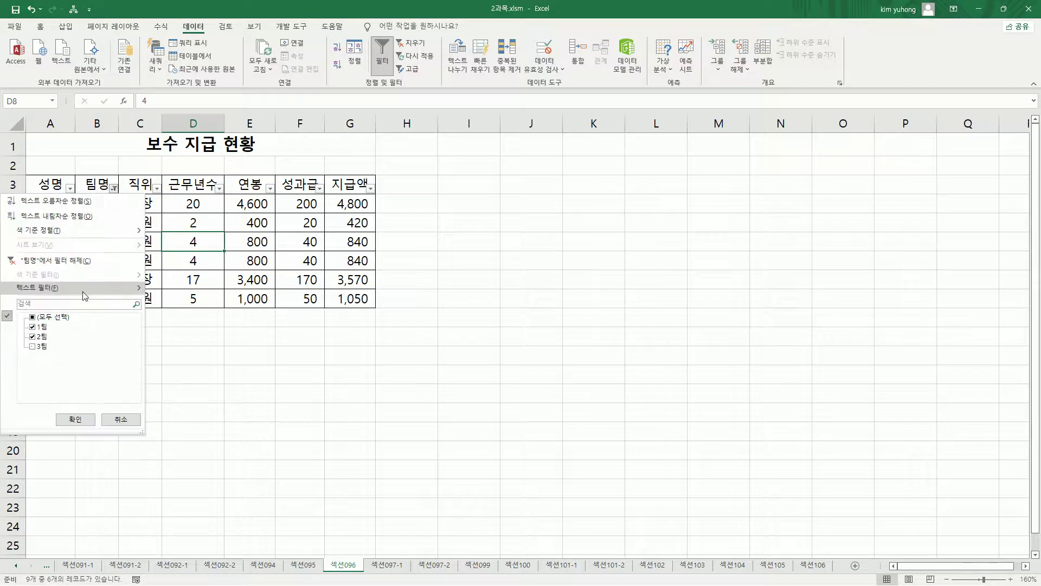
mouse_move(84, 289)
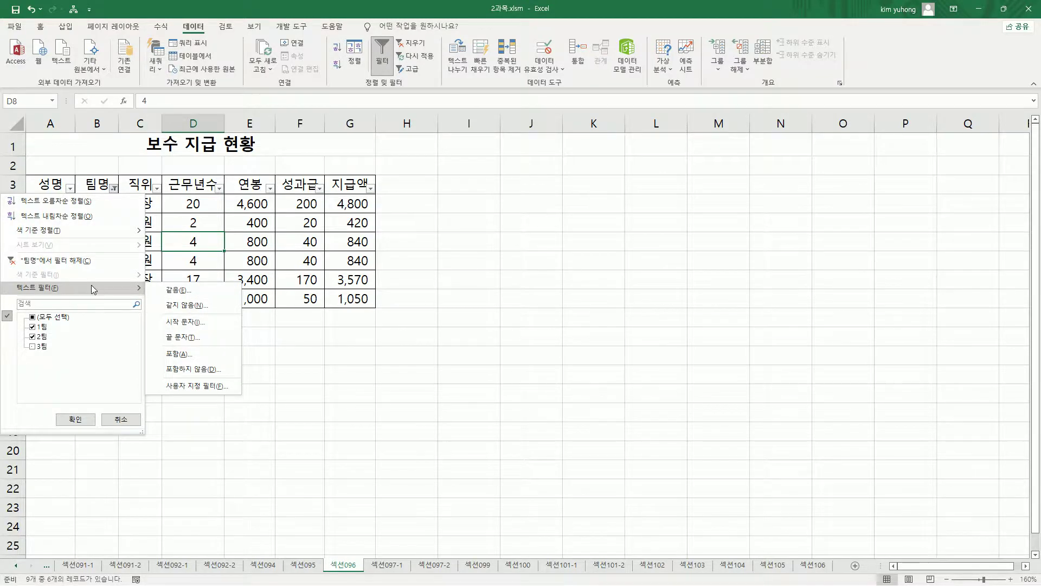
mouse_move(16, 230)
left_click_drag(11, 224, 74, 238)
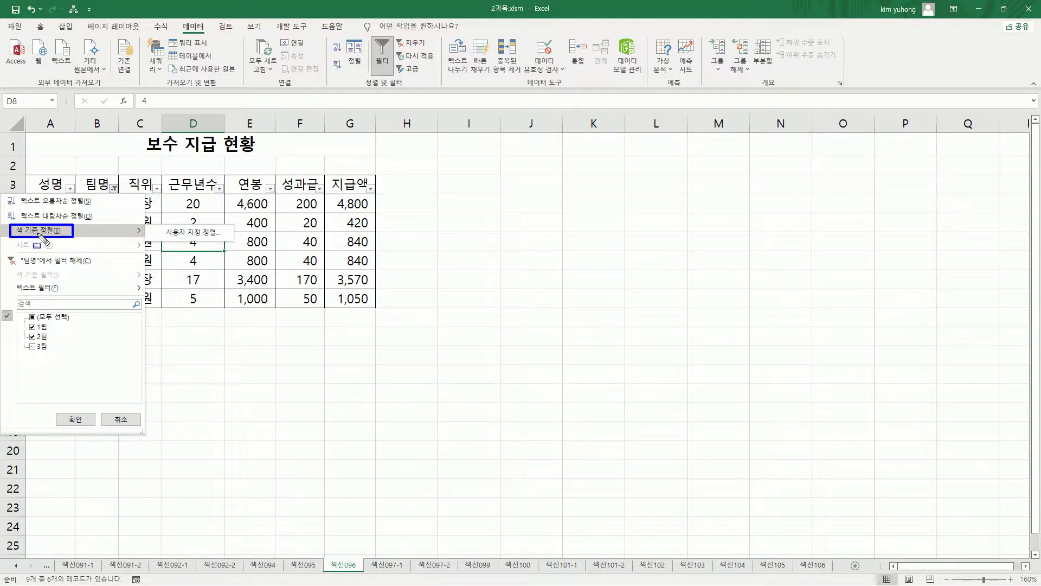
key("Escape")
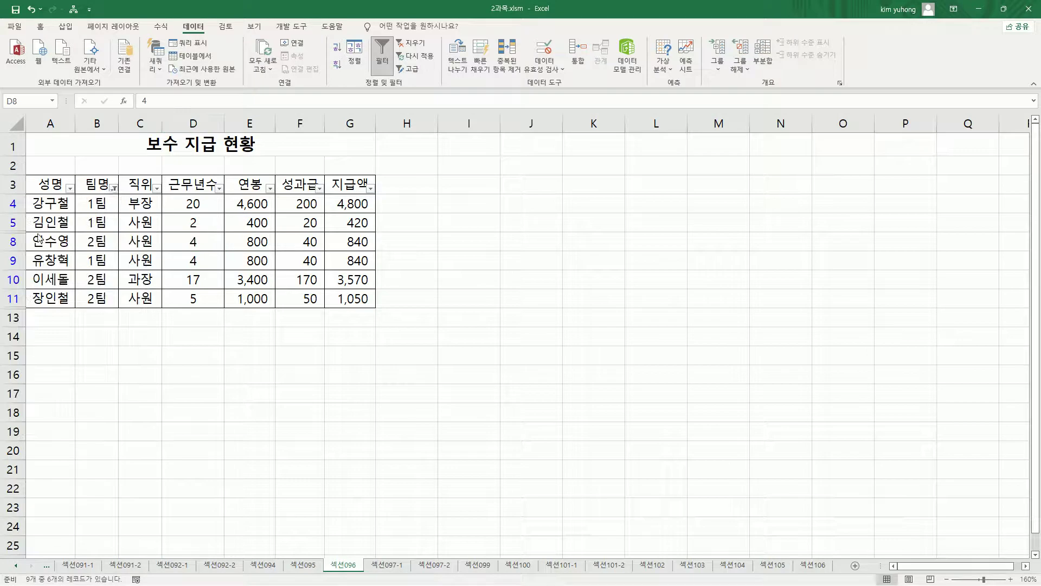
left_click(113, 188)
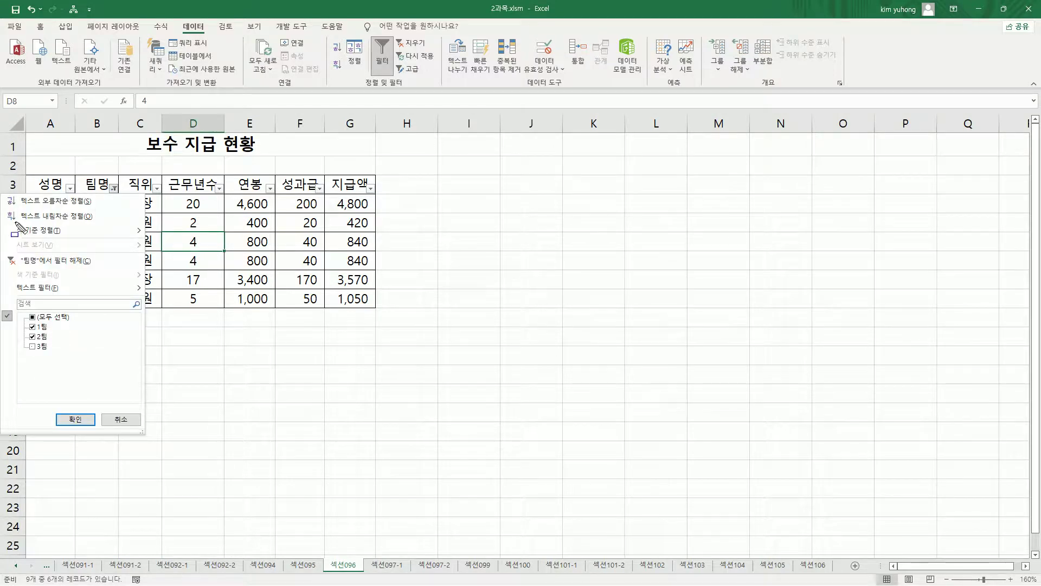
left_click_drag(10, 221, 146, 238)
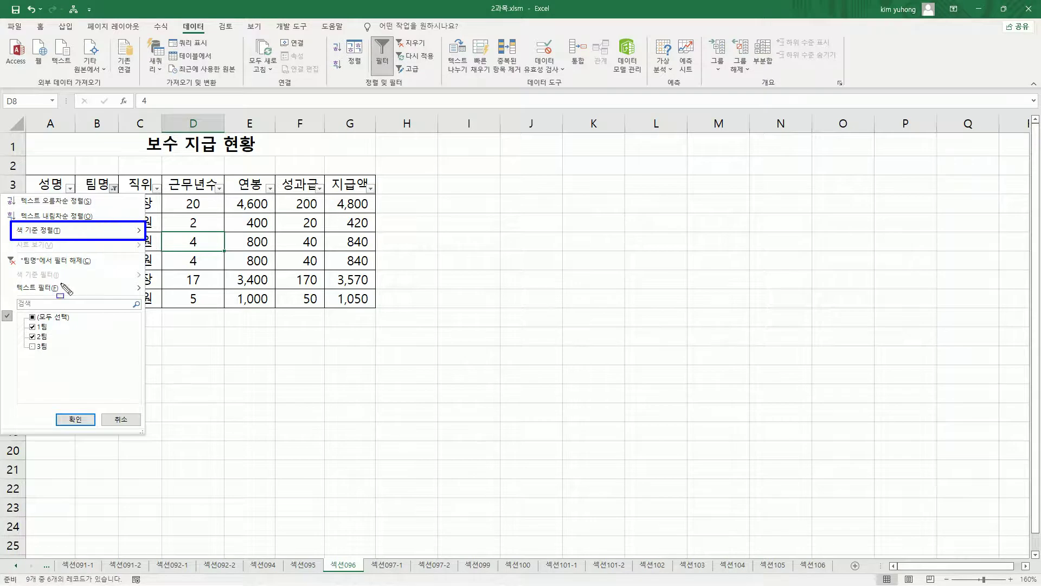
left_click_drag(11, 281, 149, 299)
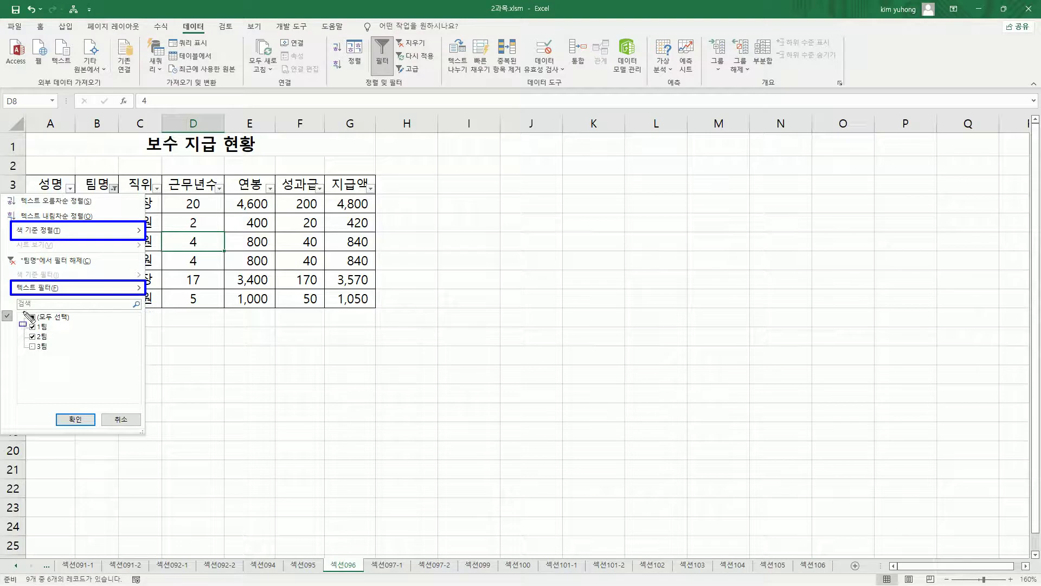
left_click_drag(20, 320, 60, 355)
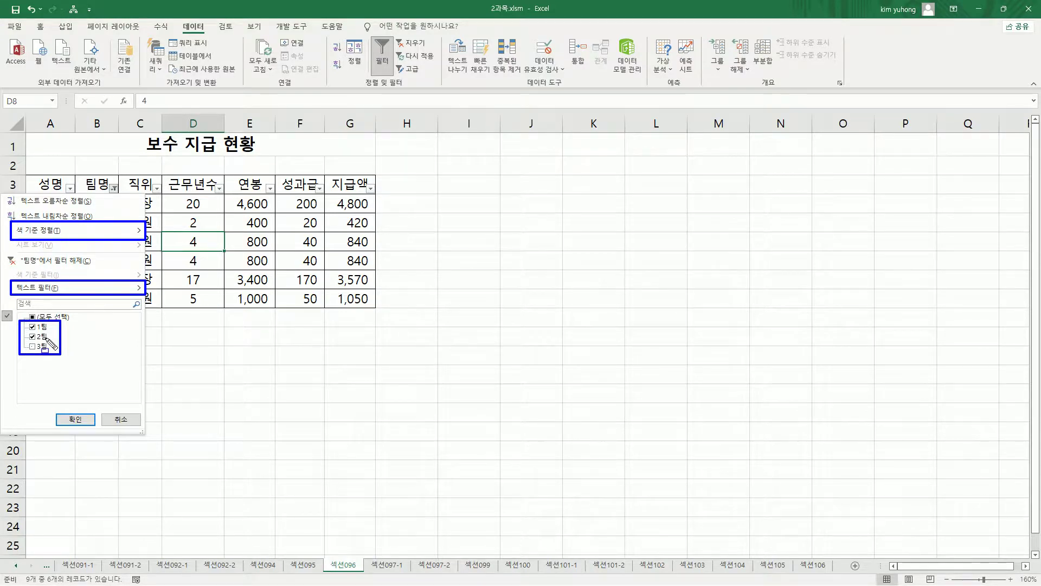
key("Escape")
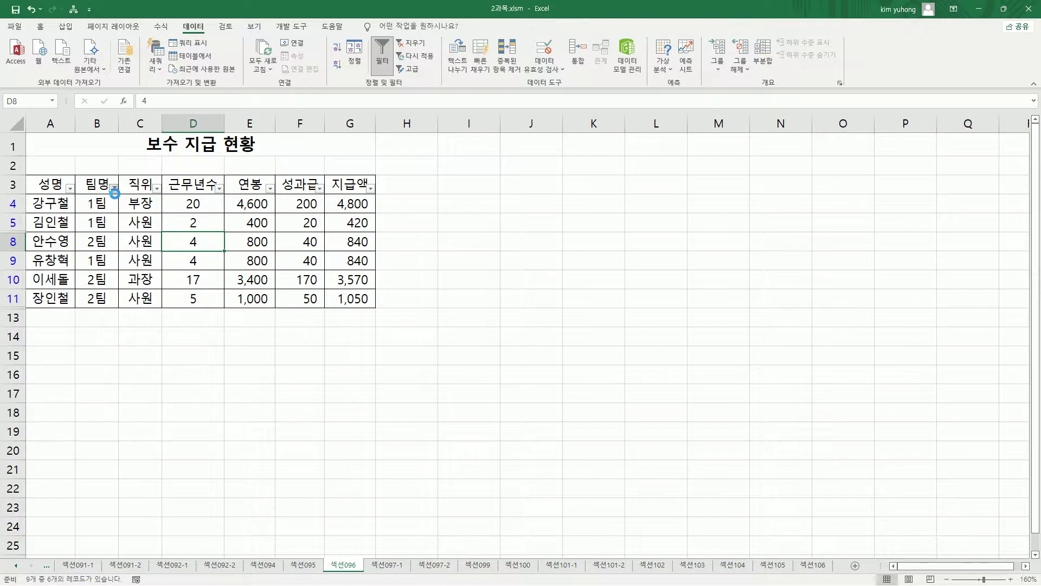
Reselect all values in the 팀명 column filter to show every record.
left_click(113, 188)
left_click(33, 317)
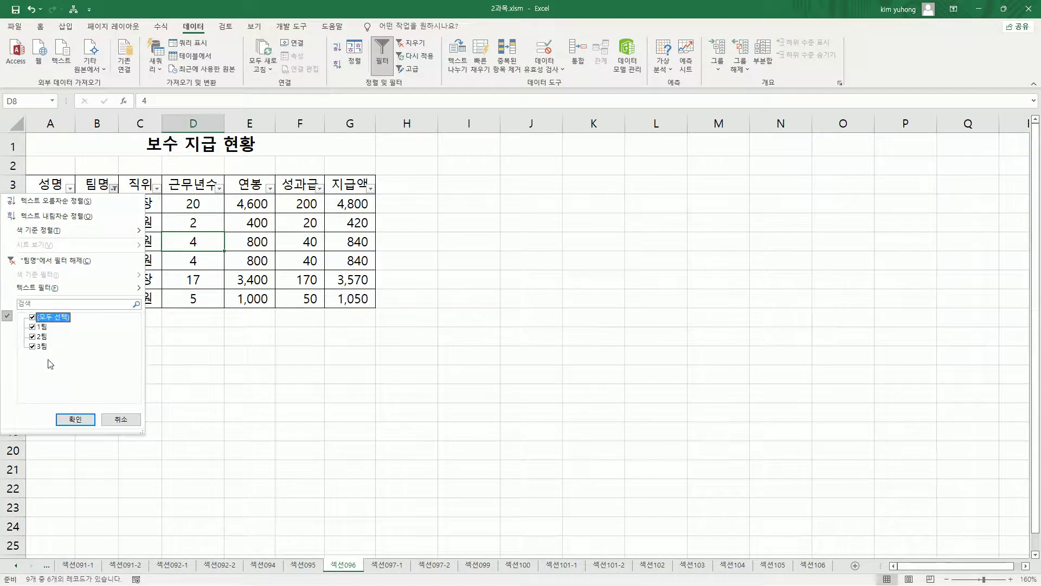
left_click(75, 419)
Examine the text filter conditions of the 직위 column and the number filter conditions of the 연봉 column.
left_click_drag(27, 194, 163, 370)
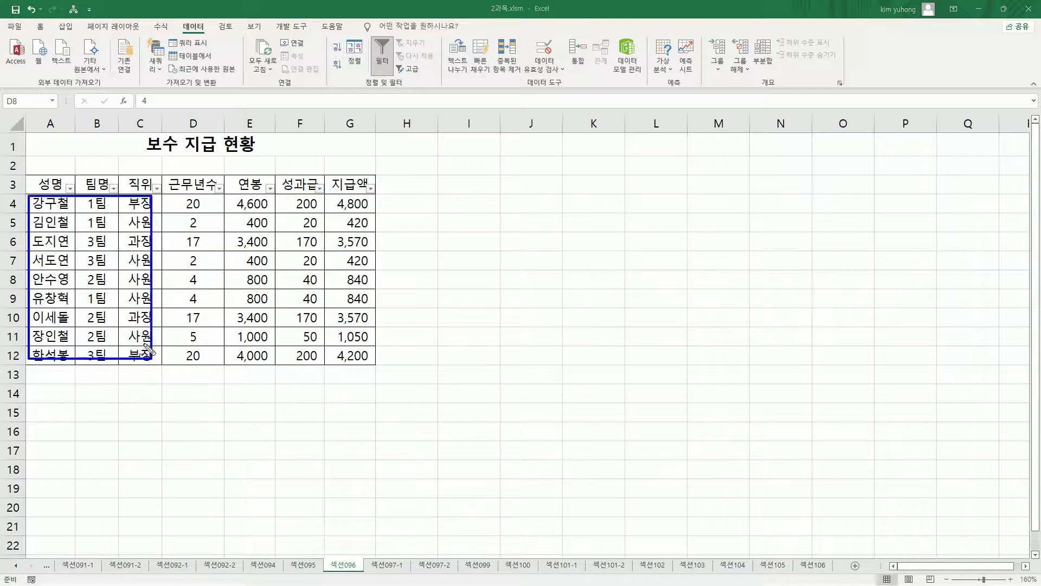
left_click(156, 189)
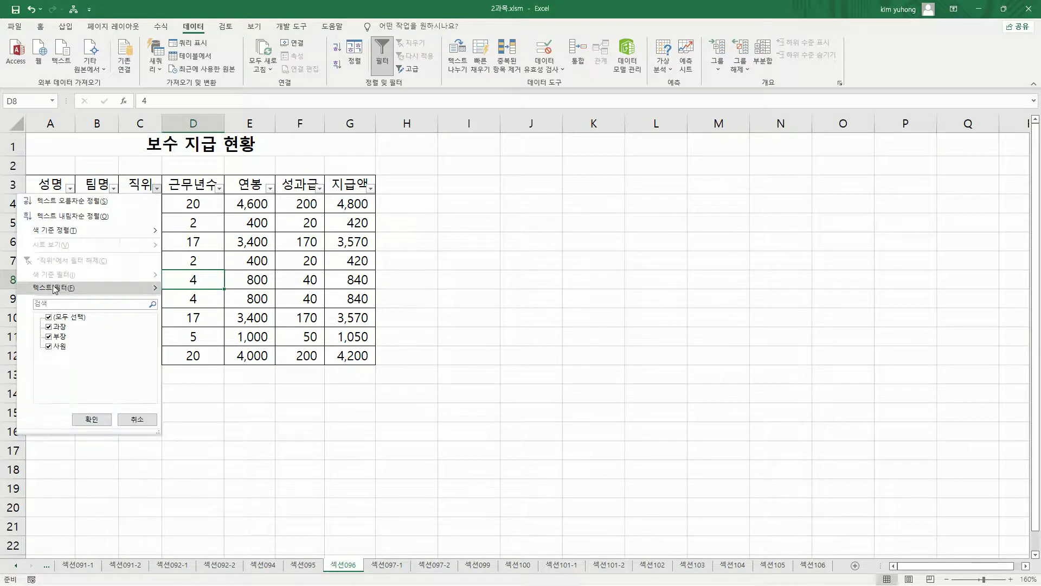
mouse_move(53, 289)
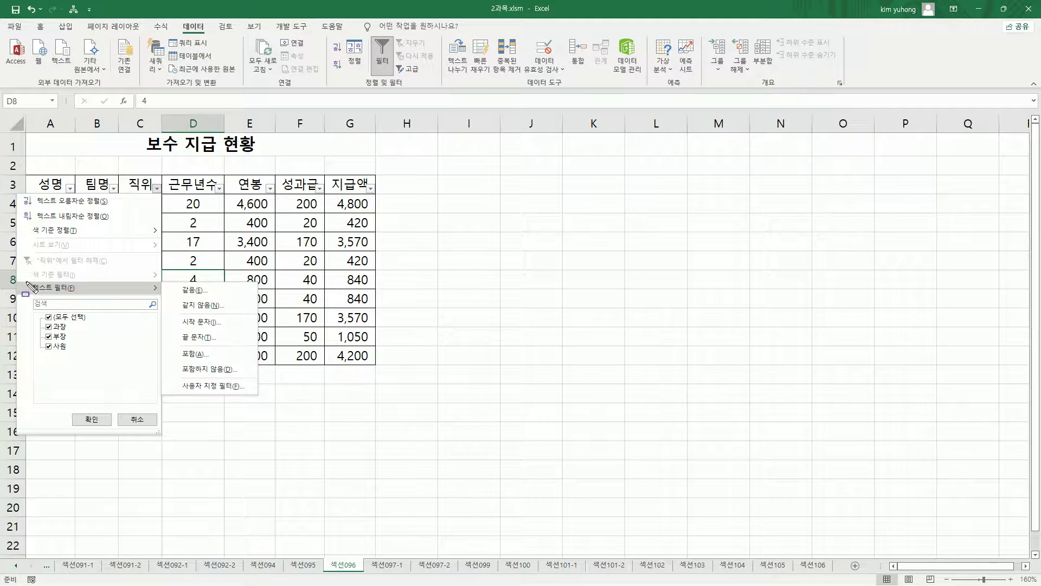
left_click_drag(25, 281, 80, 295)
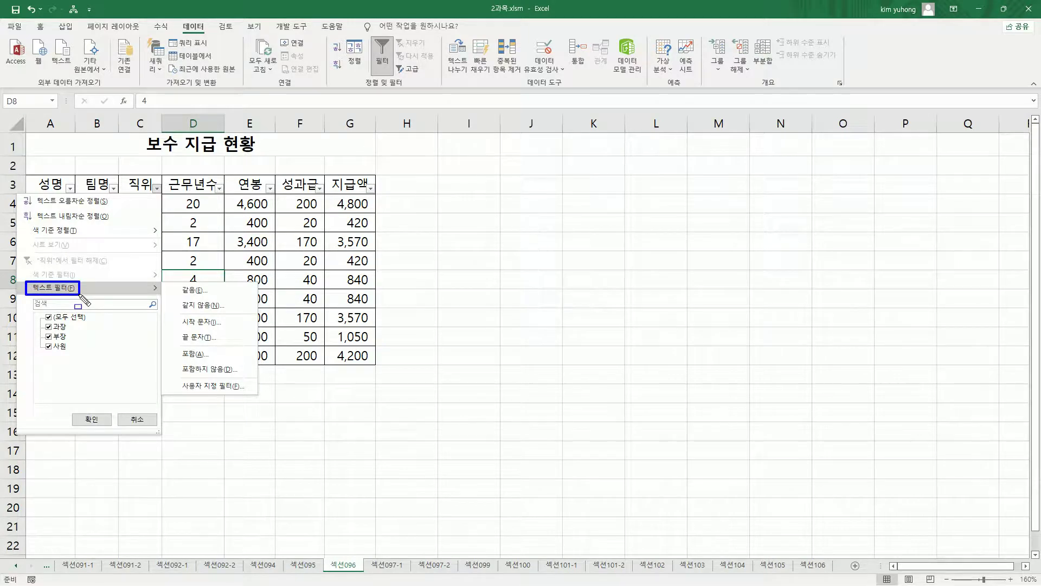
key("Escape")
mouse_move(186, 199)
left_mouse_down()
mouse_move(224, 301)
mouse_move(373, 355)
mouse_move(371, 363)
left_mouse_up()
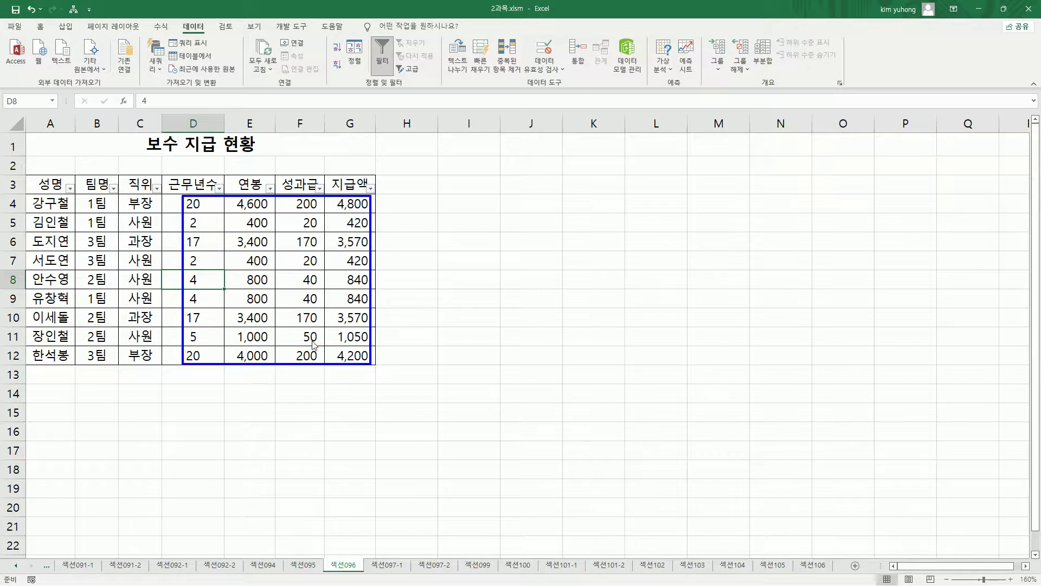
key("Escape")
left_click(269, 189)
mouse_move(158, 289)
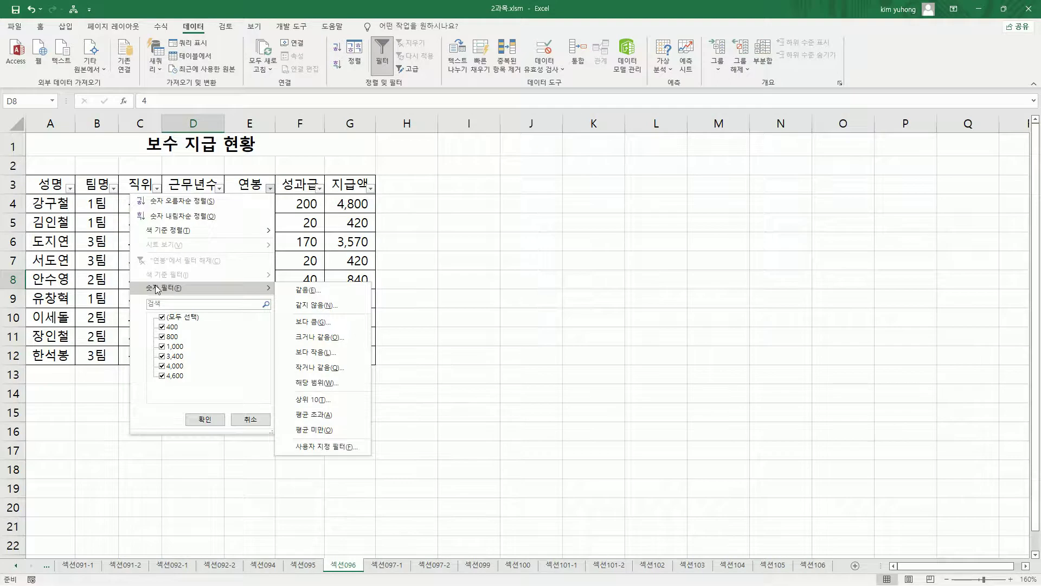
left_click(400, 206)
Enter the date 01-31 in cell H4 and fill the daily date series down to H12.
left_click(409, 204)
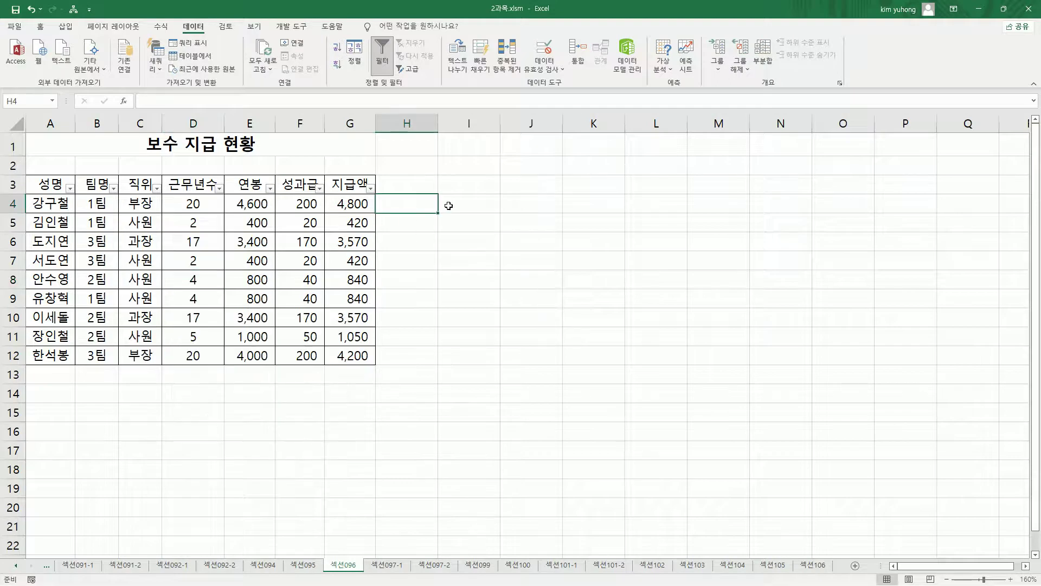
type("01-31")
key("Return")
left_click(410, 204)
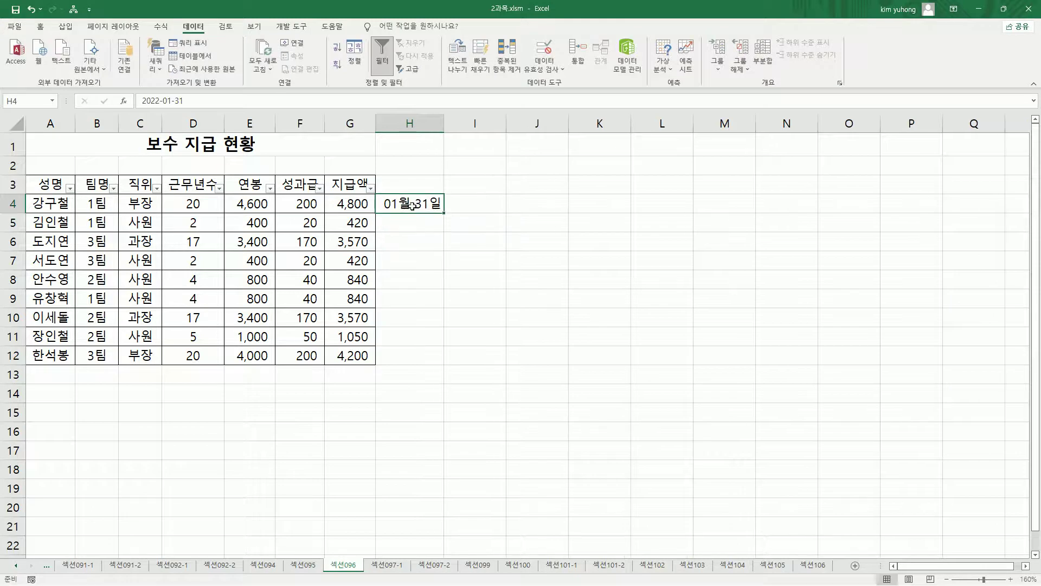
left_click_drag(445, 215, 441, 356)
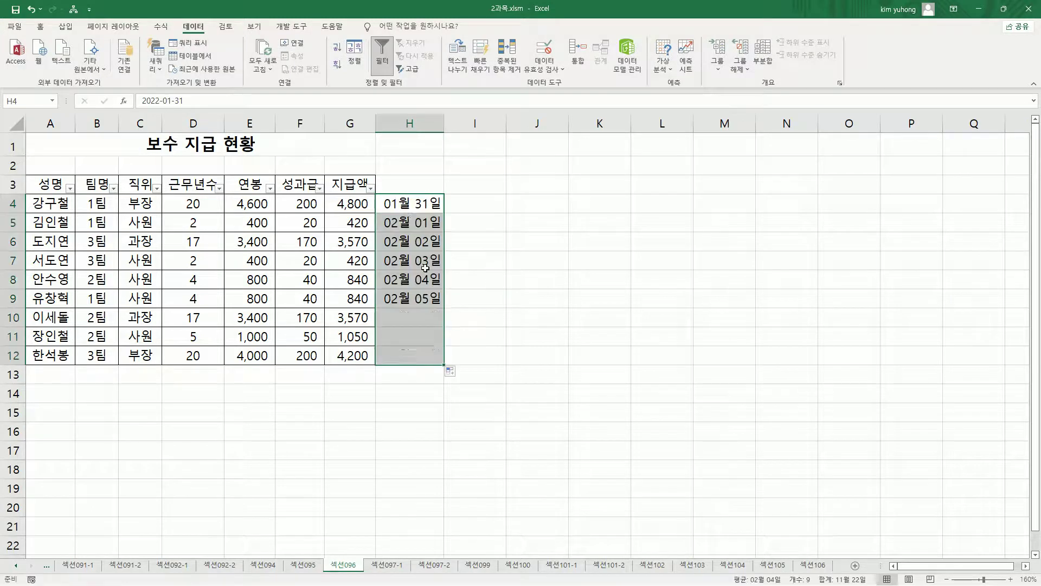
Enter 날짜 as the header of the date column in cell H3.
left_click(411, 185)
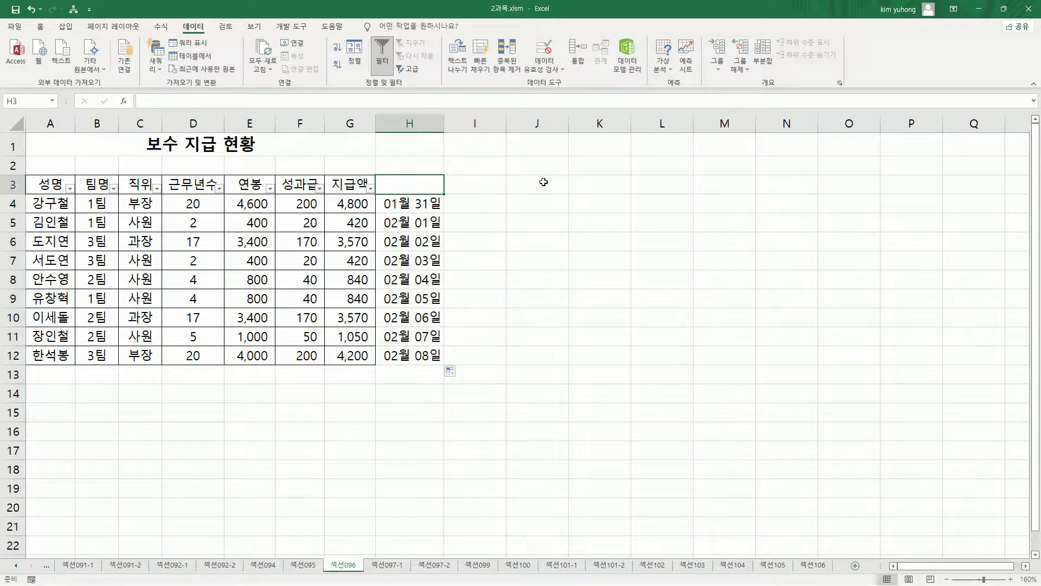
type("skf")
key("BackSpace")
key("BackSpace")
key("BackSpace")
type("날짜")
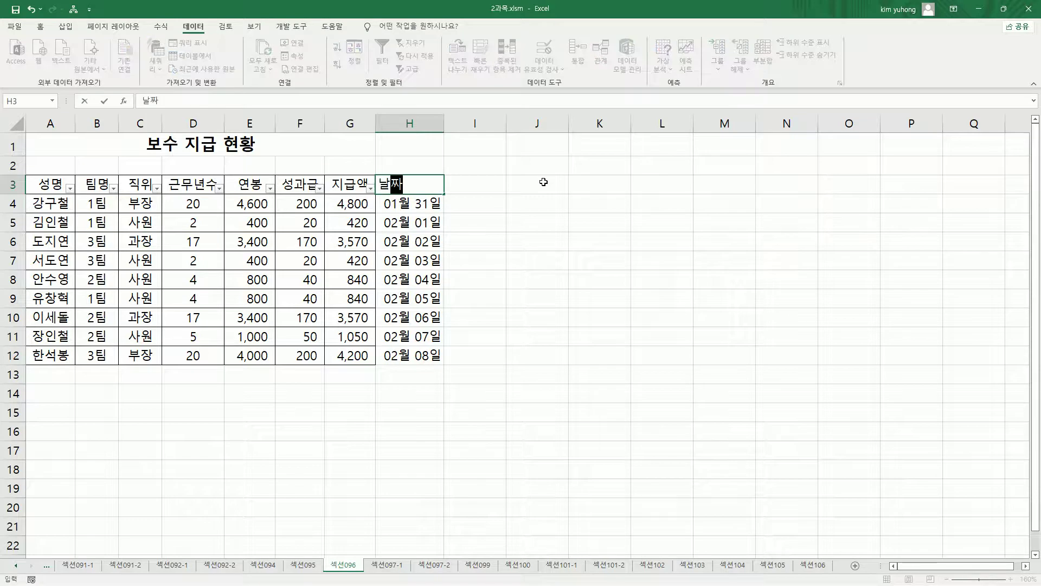
key("Return")
Turn the filter off and on again so that it includes the 날짜 column.
left_click(437, 181)
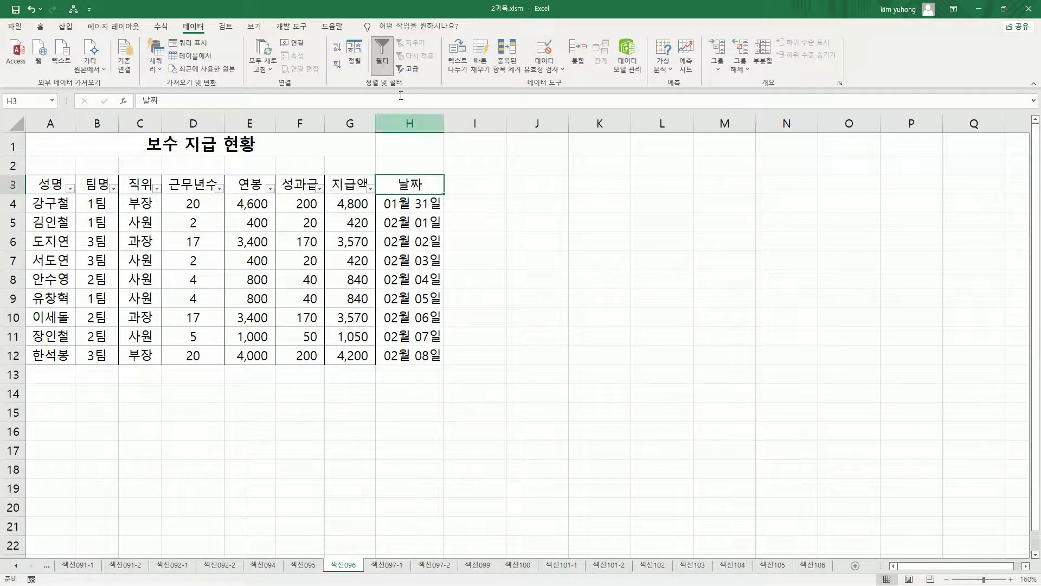
left_click(383, 61)
left_click(383, 64)
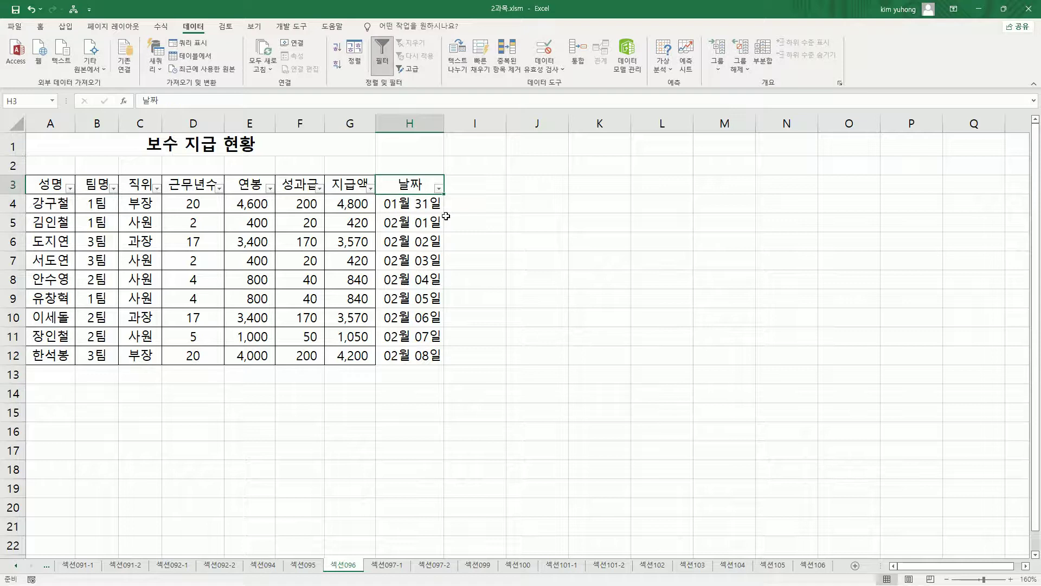
Examine the filter options offered for the 날짜 column and compare the text, number and date columns.
left_click(438, 189)
mouse_move(358, 291)
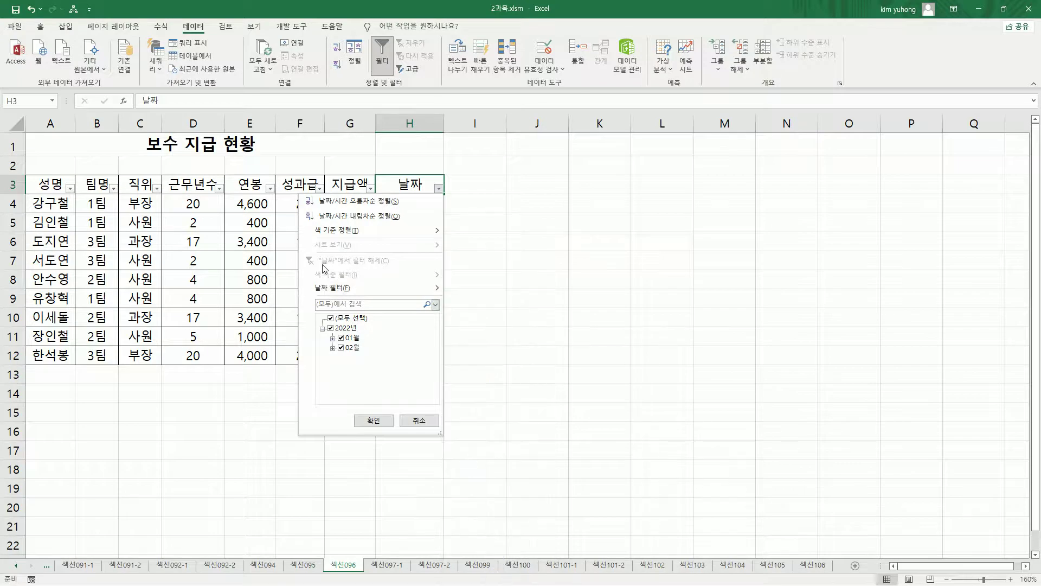
key("Return")
left_click_drag(384, 199, 444, 368)
mouse_move(181, 200)
left_mouse_down()
mouse_move(277, 315)
mouse_move(340, 362)
mouse_move(363, 365)
left_mouse_up()
mouse_move(34, 199)
left_mouse_down()
mouse_move(36, 222)
mouse_move(149, 361)
left_mouse_up()
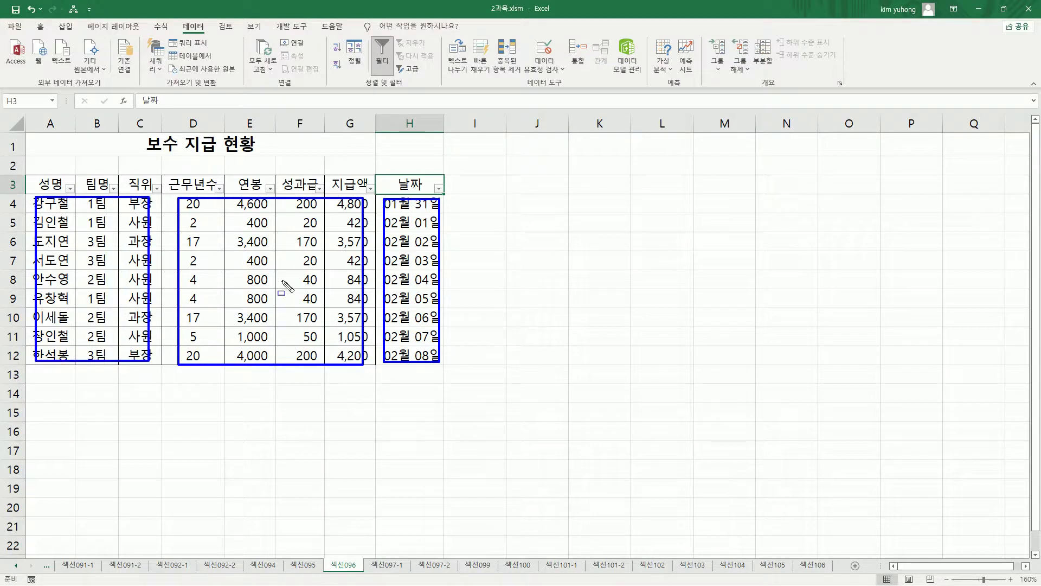
key("Escape")
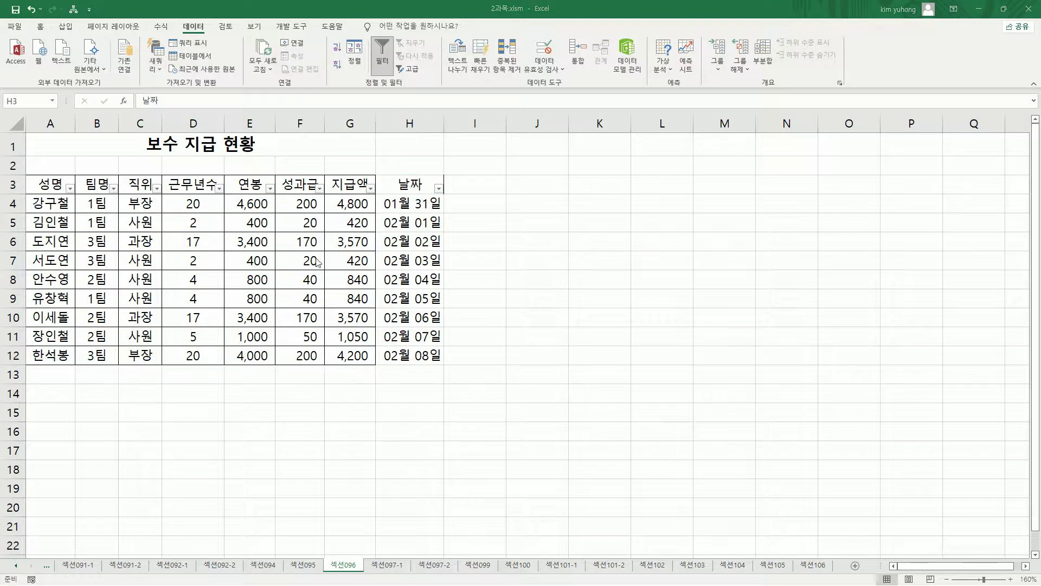
Examine the 지급액 column's values and the number filter option offered for them.
key("ctrl+2")
mouse_move(332, 179)
left_mouse_down()
mouse_move(375, 185)
mouse_move(376, 249)
mouse_move(341, 278)
mouse_move(372, 283)
mouse_move(356, 369)
mouse_move(374, 369)
left_mouse_up()
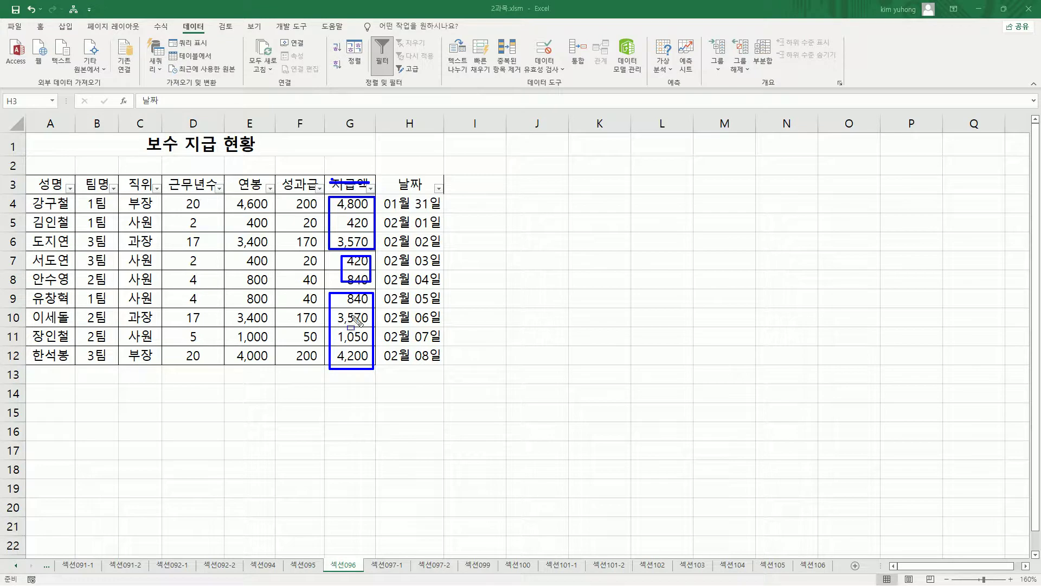
left_click_drag(339, 301, 369, 363)
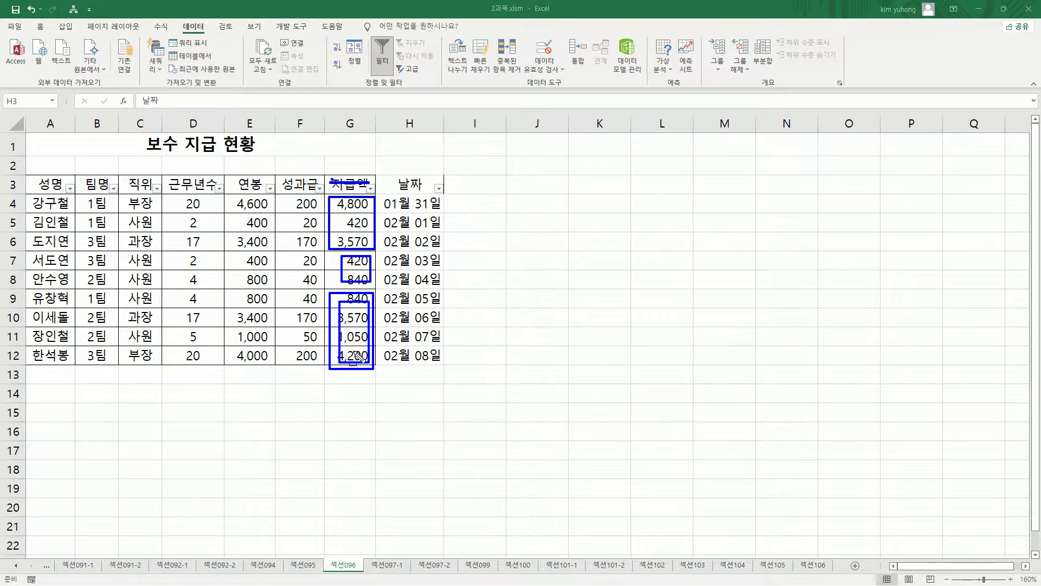
key("Escape")
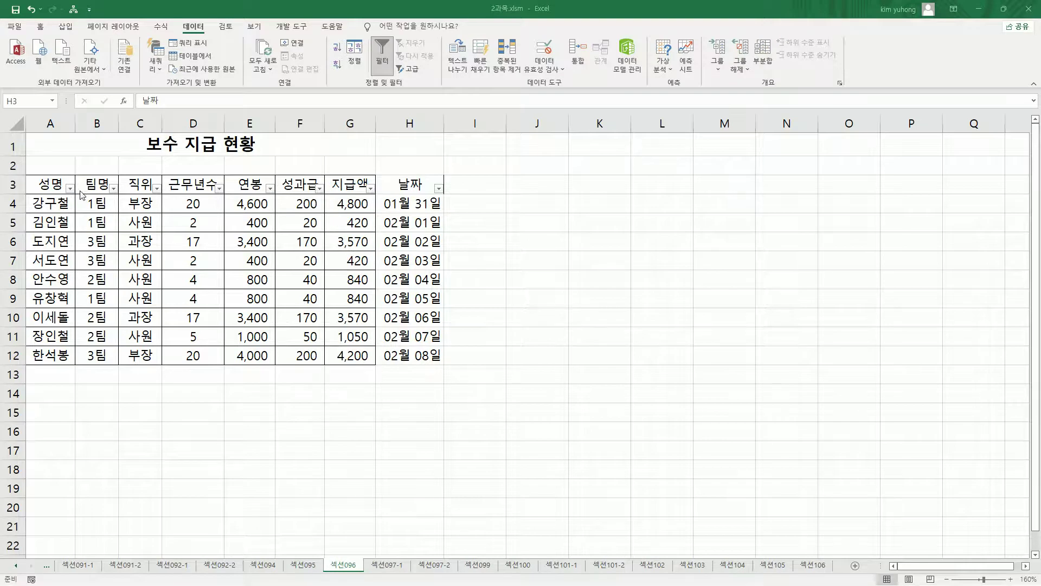
left_click(370, 188)
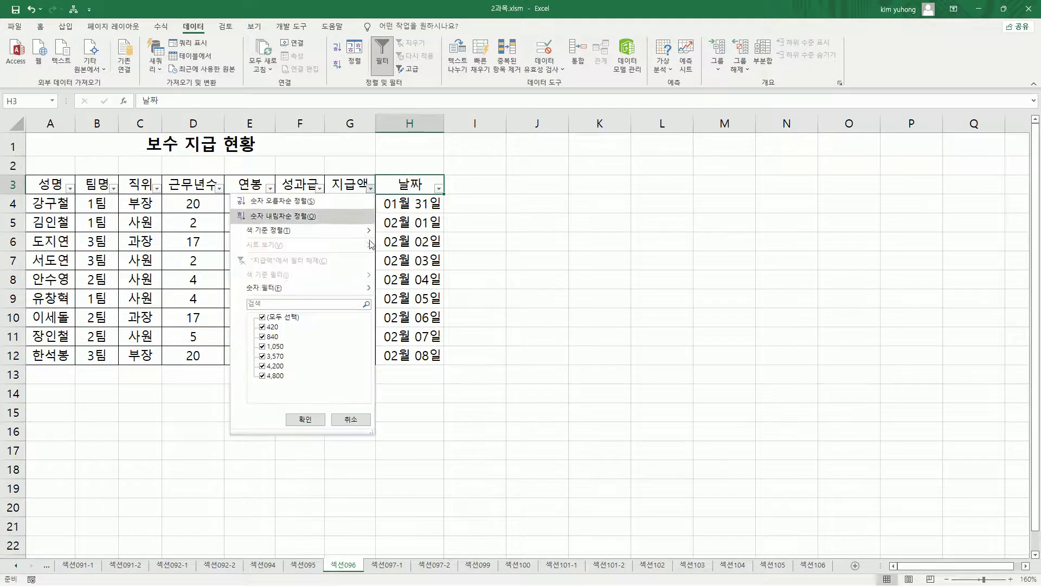
mouse_move(236, 281)
left_mouse_down()
mouse_move(298, 298)
mouse_move(372, 295)
left_mouse_up()
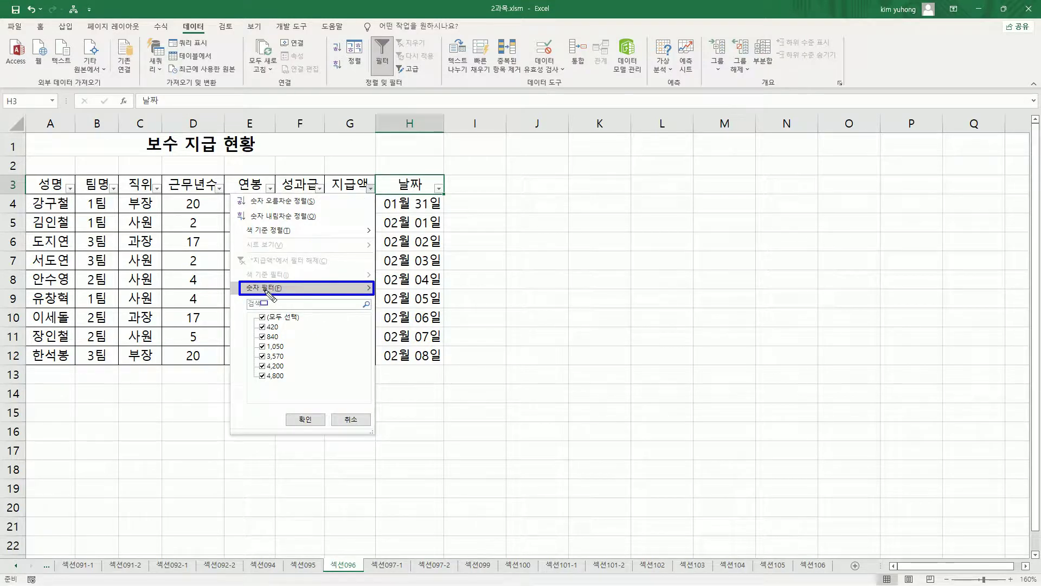
key("Escape")
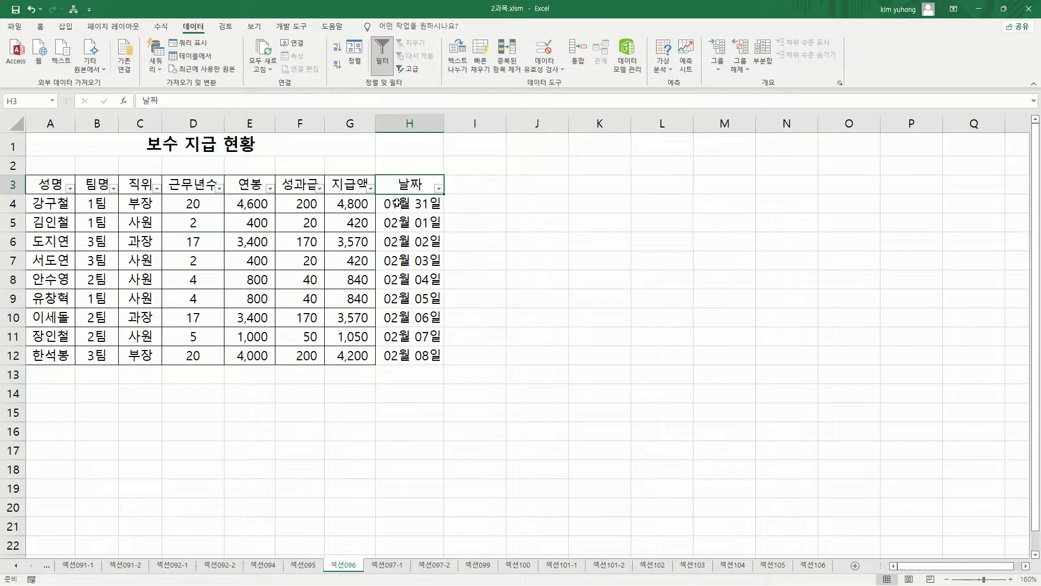
Delete the entire 날짜 column H from the worksheet.
left_click(312, 227)
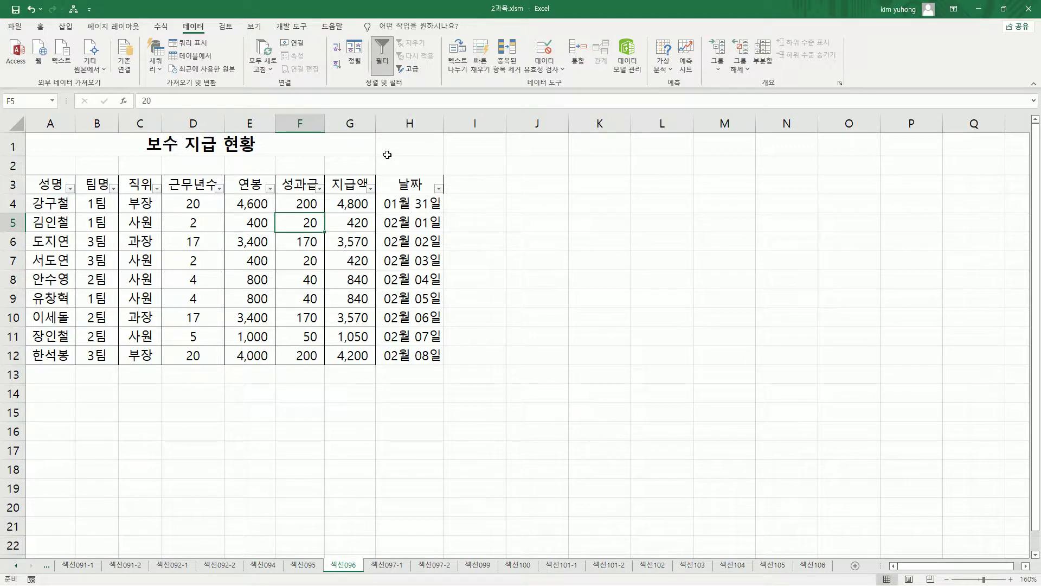
left_click(397, 129)
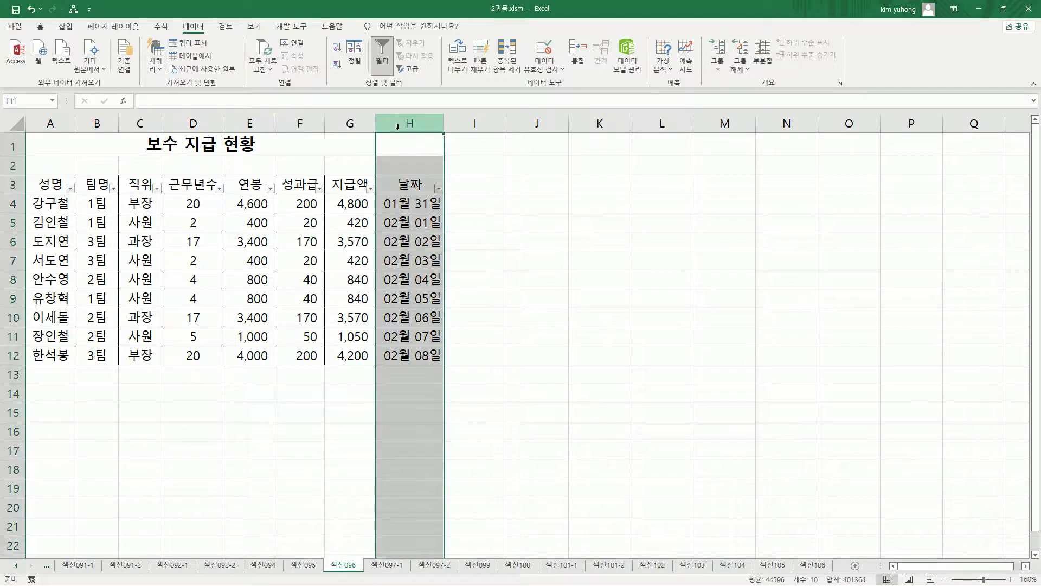
right_click(402, 182)
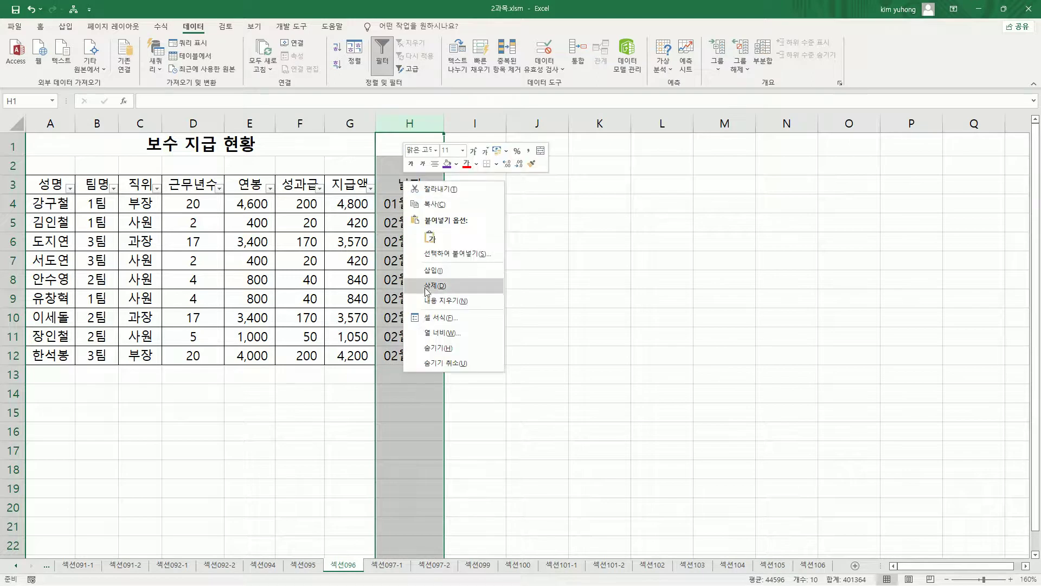
left_click(442, 283)
Filter the 직위 column to show only 사원, excluding 과장 and 부장.
left_click(138, 208)
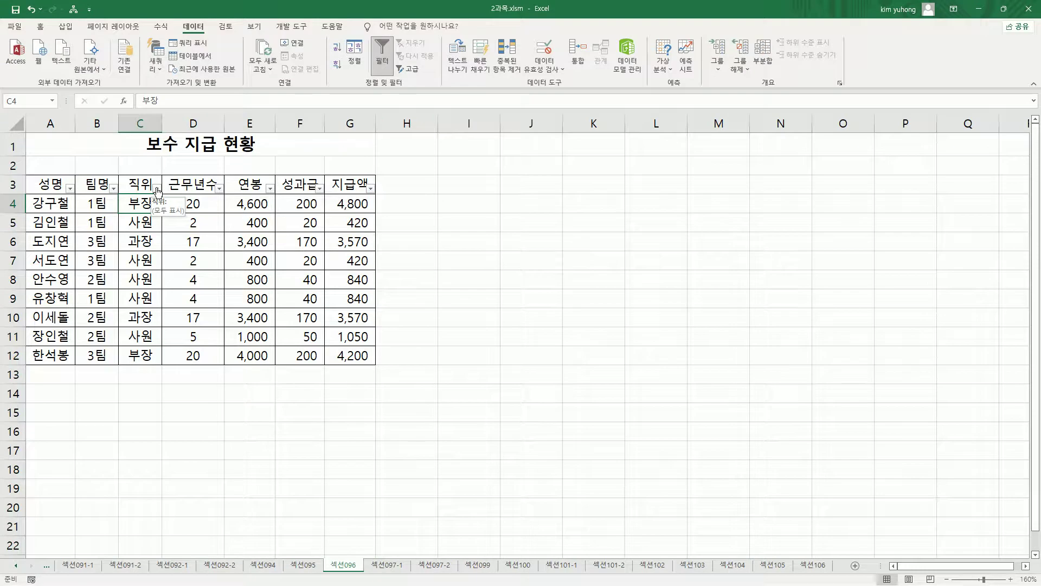
left_click(157, 190)
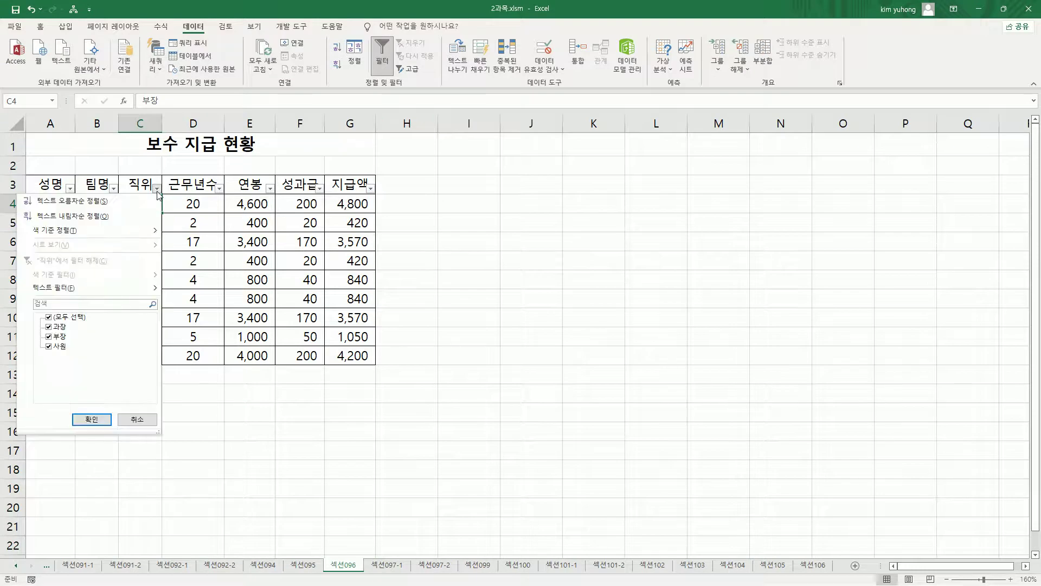
left_click(49, 327)
left_click(52, 336)
left_click(91, 420)
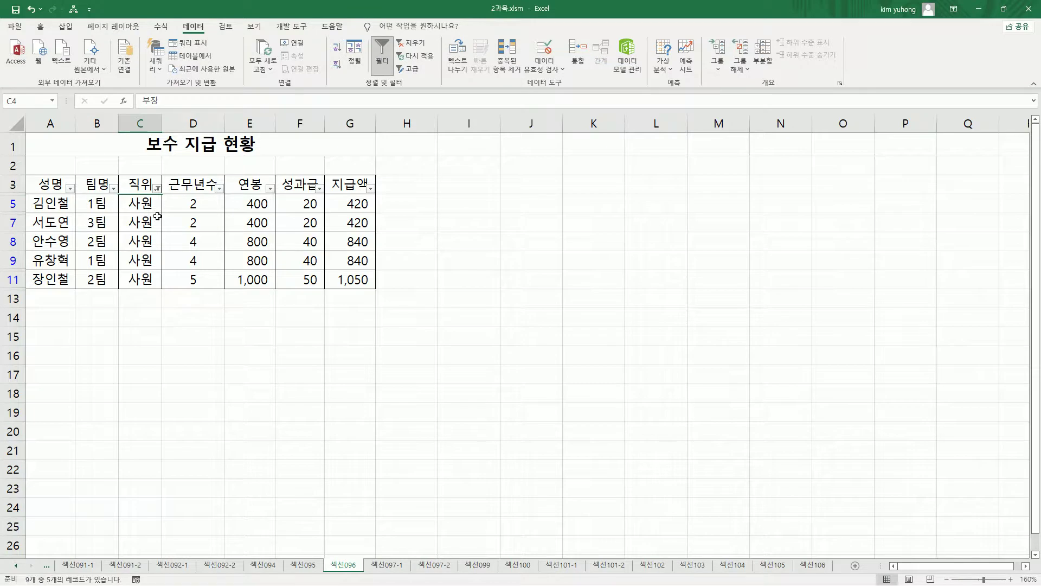
Add a number filter on the 근무년수 column for values greater than or equal to 3.
left_click(220, 189)
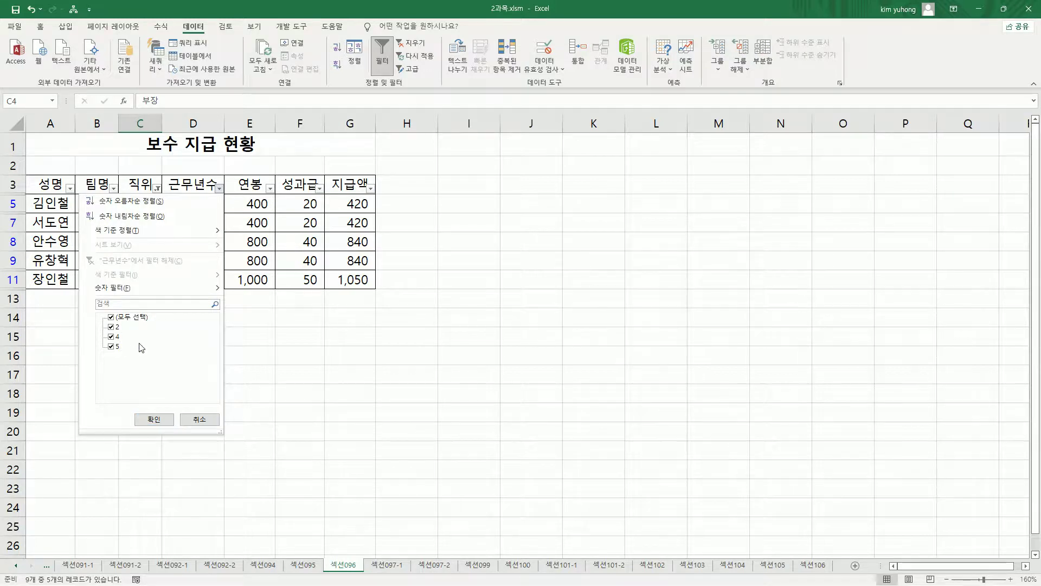
mouse_move(143, 287)
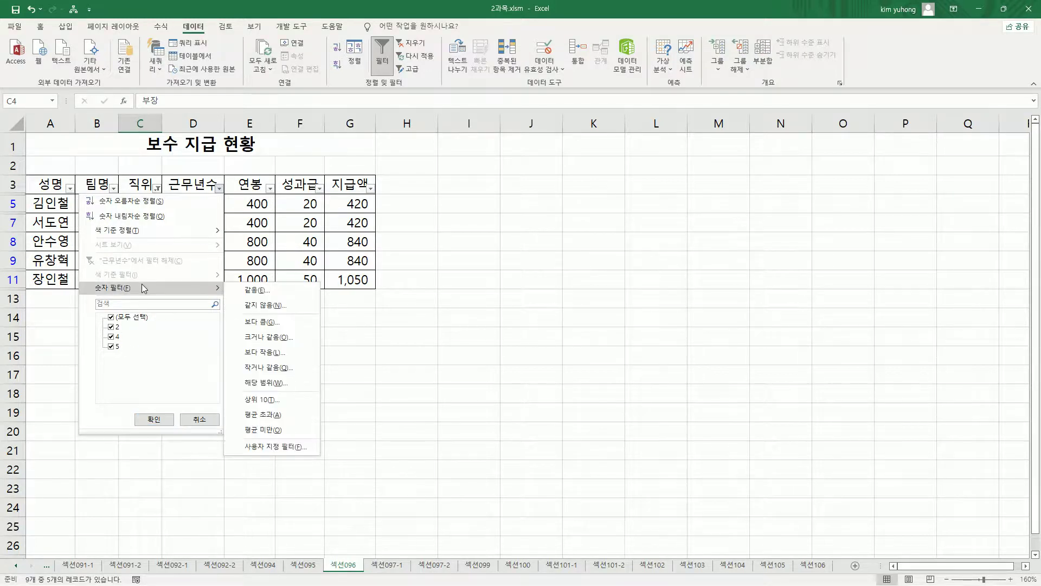
left_click(281, 340)
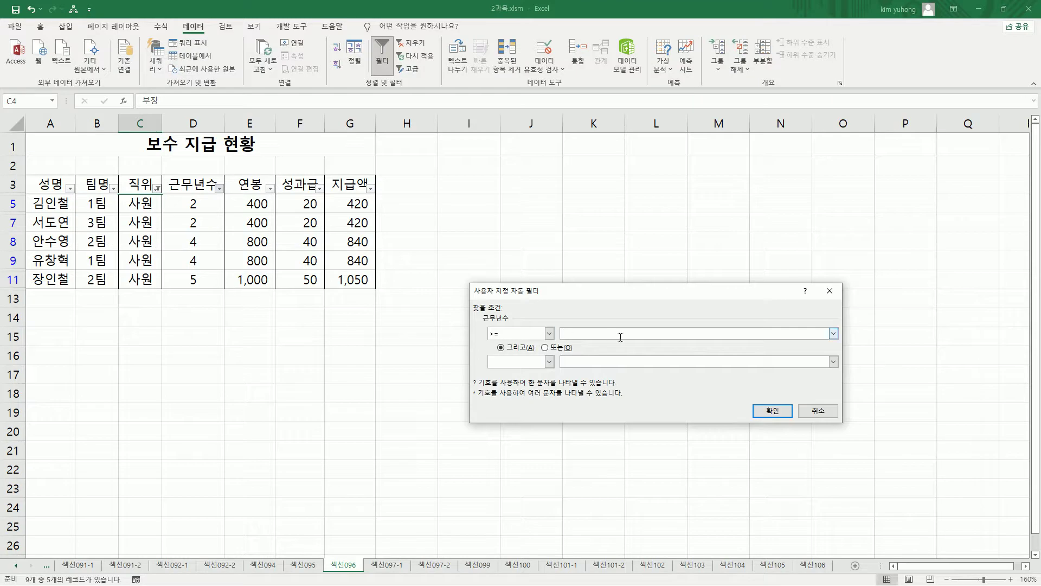
type("3")
left_click(550, 333)
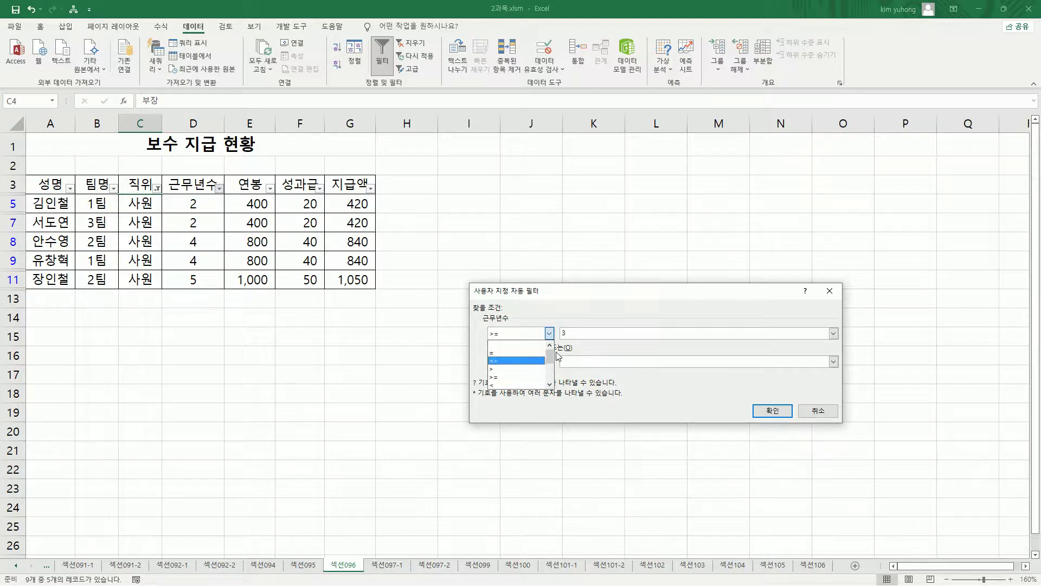
mouse_move(553, 358)
left_mouse_down()
mouse_move(559, 383)
mouse_move(558, 349)
left_mouse_up()
left_click(584, 310)
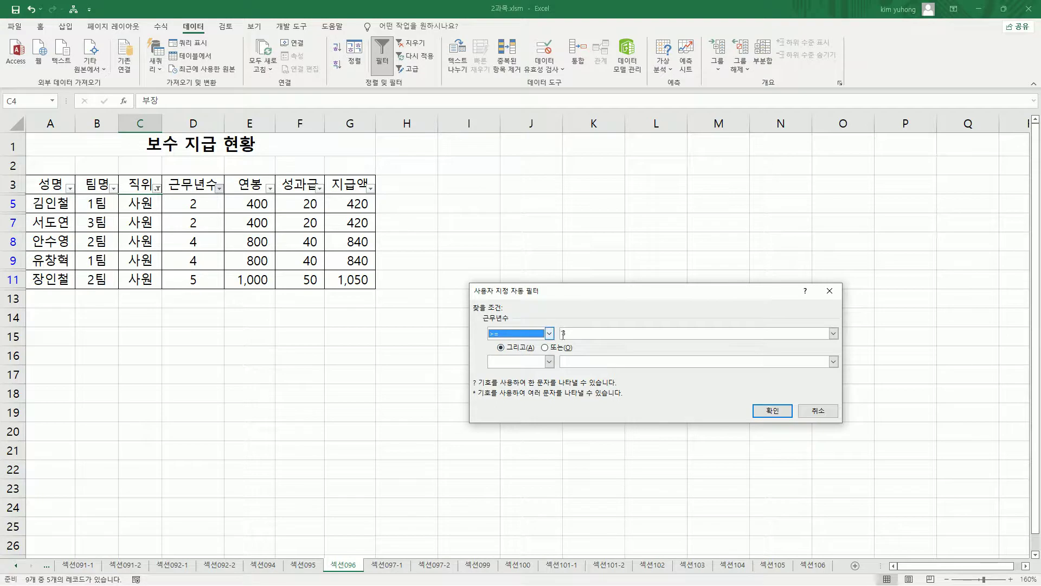
left_click(772, 410)
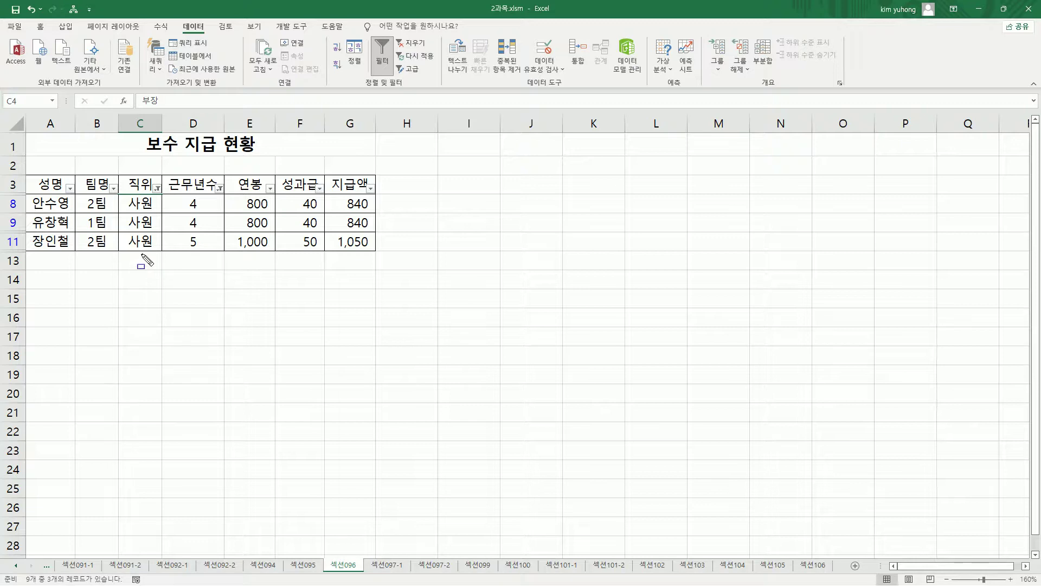
Examine the filtered rows, their row numbers and the header filter markers, focusing on how the 직위 and 근무년수 conditions combine.
mouse_move(27, 190)
left_mouse_down()
mouse_move(365, 246)
mouse_move(379, 260)
left_mouse_up()
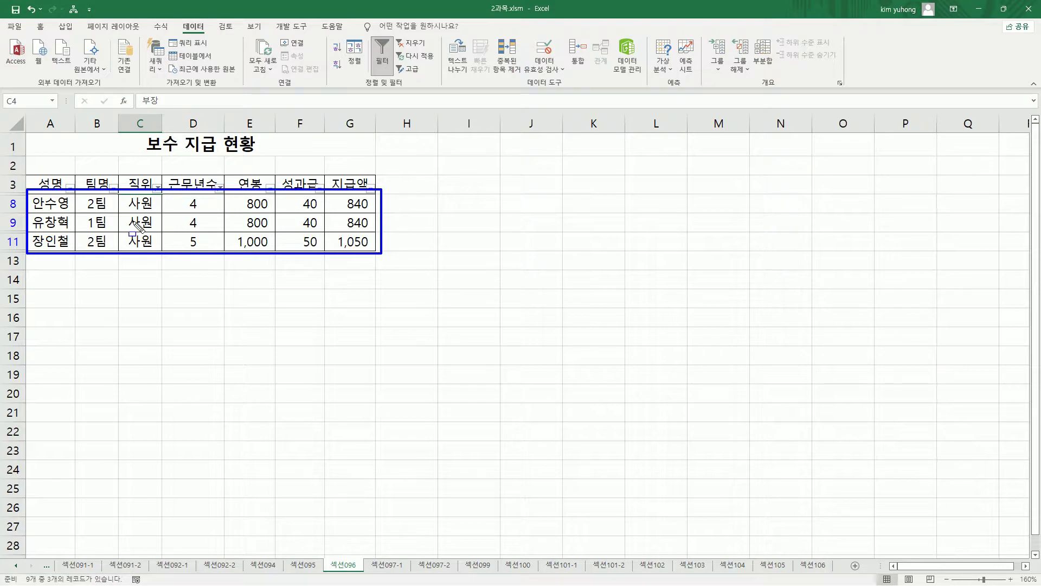
left_click_drag(3, 137, 26, 291)
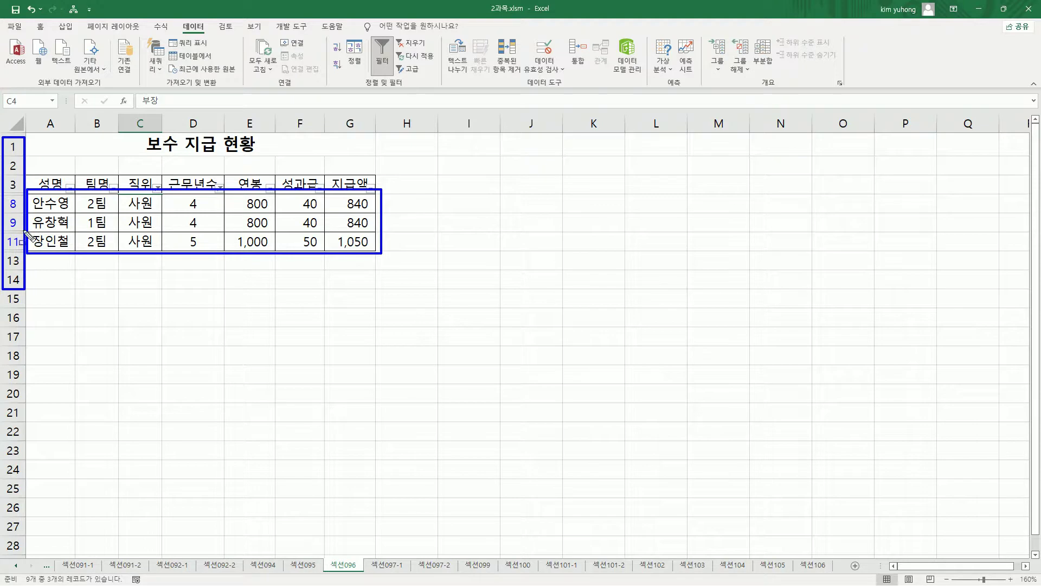
mouse_move(11, 200)
left_mouse_down()
mouse_move(6, 225)
mouse_move(20, 223)
mouse_move(24, 246)
left_mouse_up()
key("Escape")
left_click(140, 205)
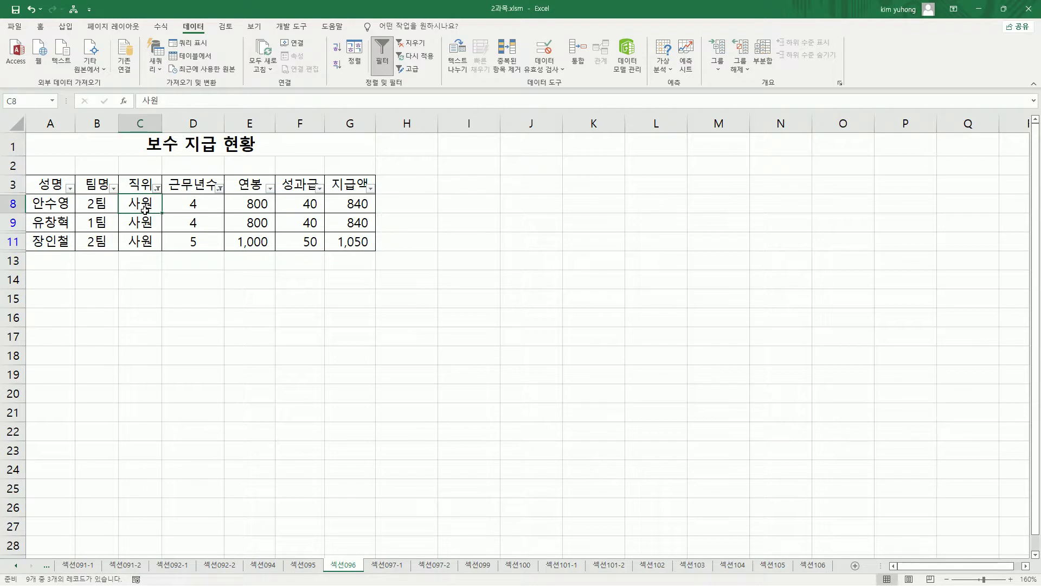
left_click_drag(64, 183, 116, 196)
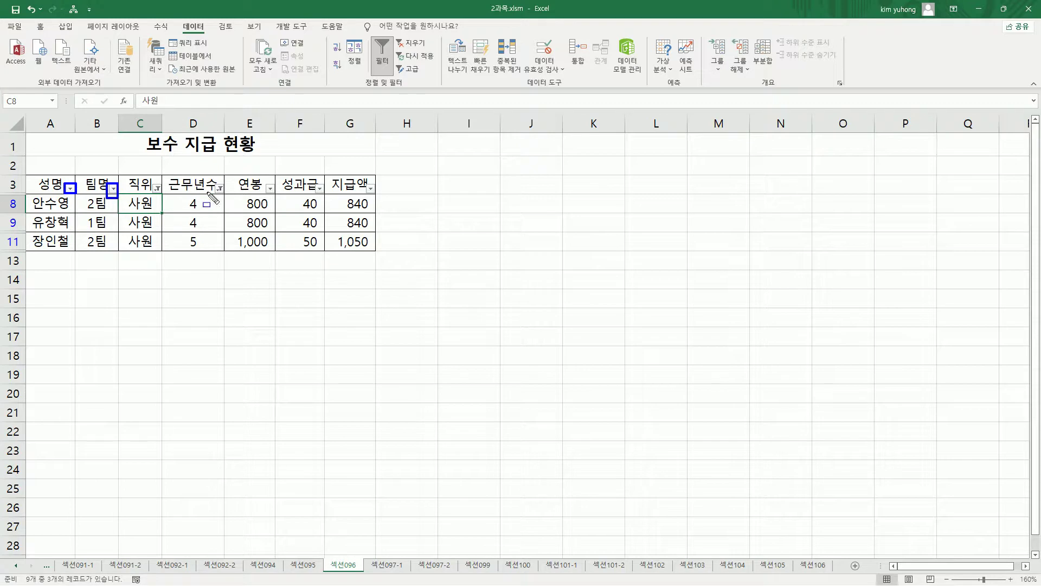
mouse_move(268, 184)
left_mouse_down()
mouse_move(276, 194)
mouse_move(376, 191)
left_mouse_up()
mouse_move(150, 179)
left_mouse_down()
mouse_move(165, 195)
mouse_move(227, 194)
left_mouse_up()
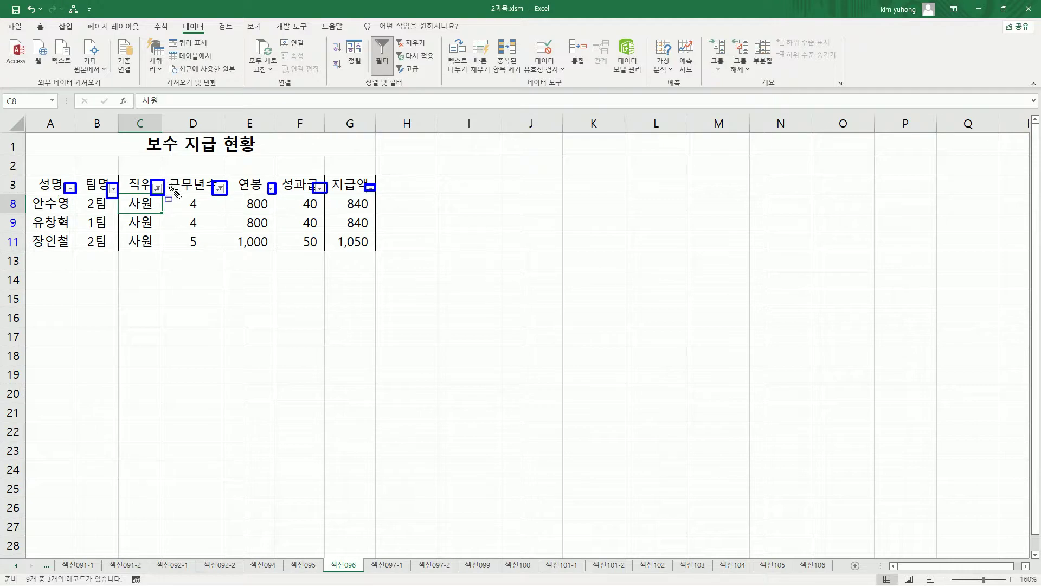
key("e")
mouse_move(125, 169)
left_mouse_down()
mouse_move(163, 215)
mouse_move(225, 251)
left_mouse_up()
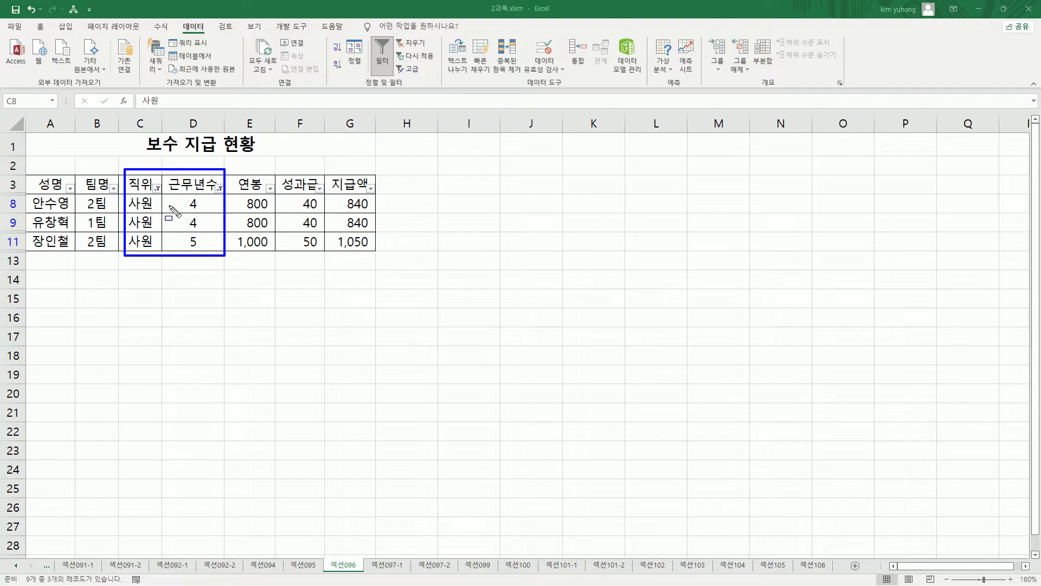
key("e")
key("Escape")
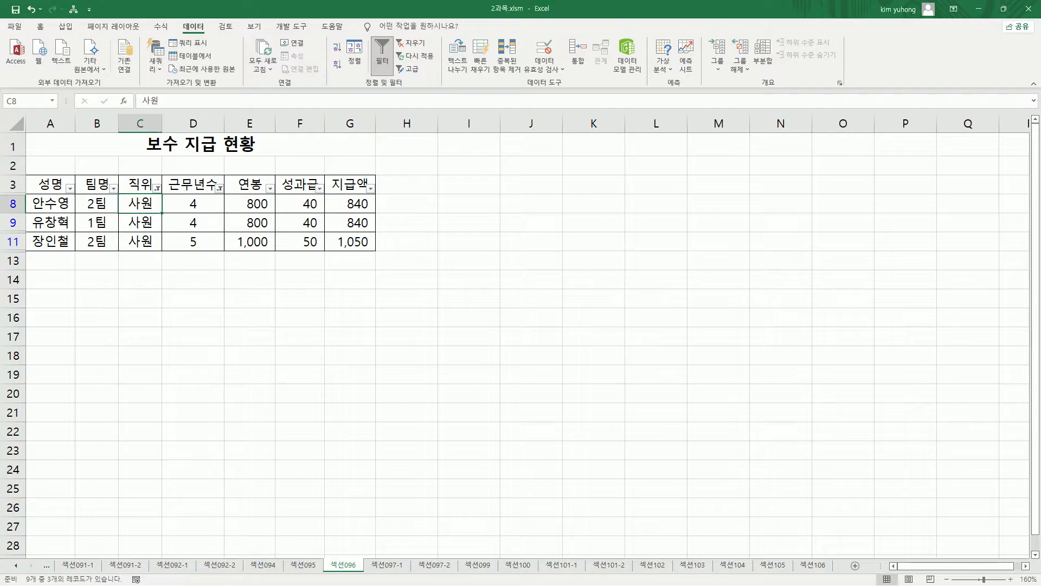
mouse_move(125, 175)
left_mouse_down()
mouse_move(161, 195)
mouse_move(228, 195)
left_mouse_up()
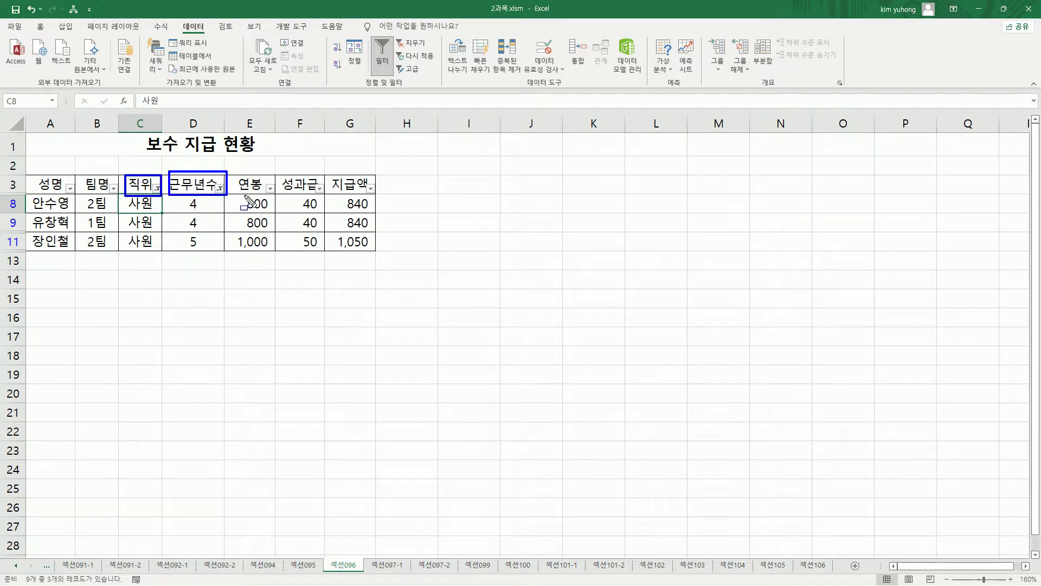
left_click_drag(237, 171, 276, 197)
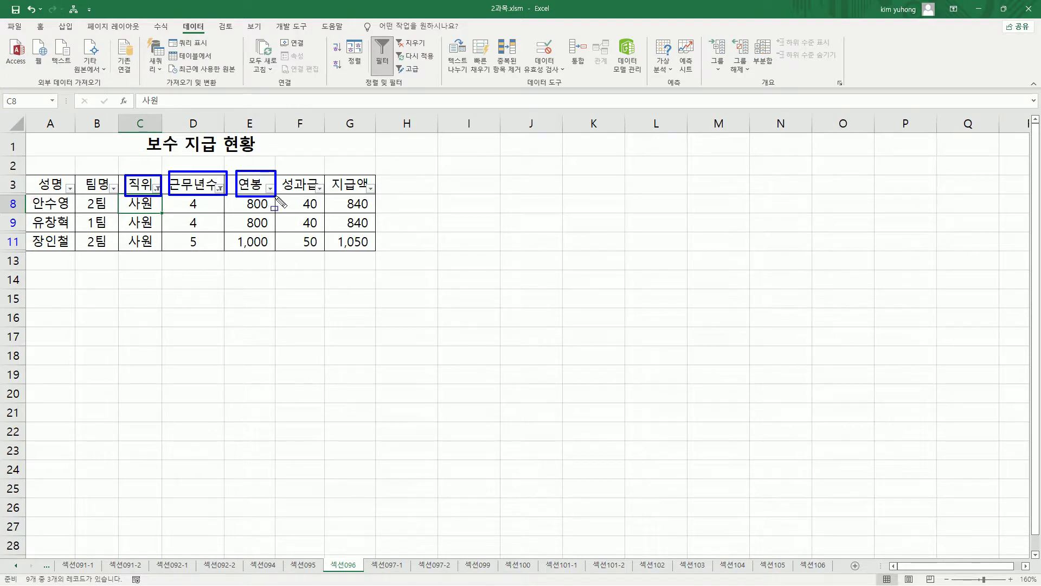
mouse_move(119, 165)
left_mouse_down()
mouse_move(147, 201)
mouse_move(280, 202)
left_mouse_up()
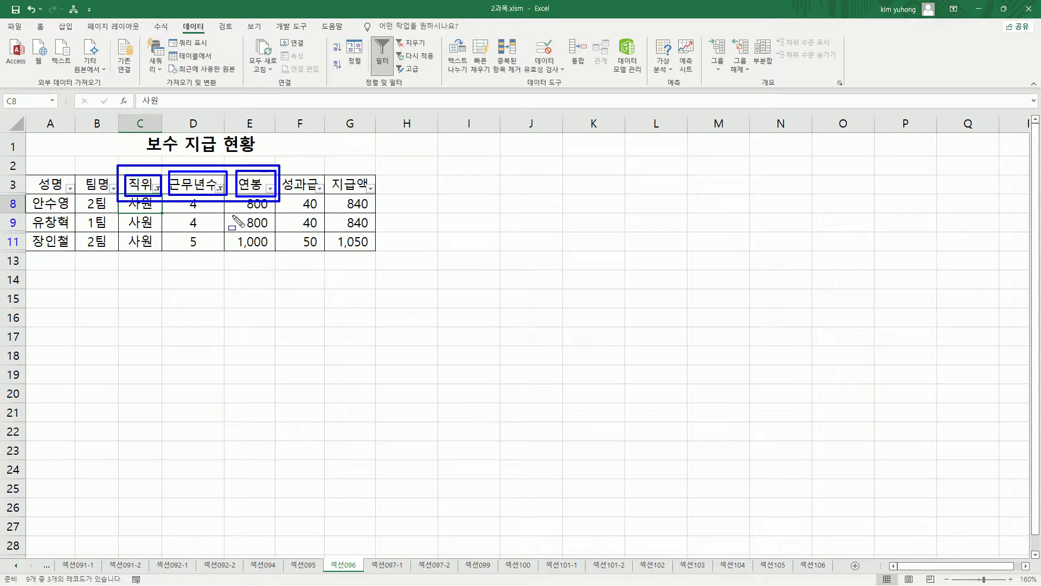
key("Escape")
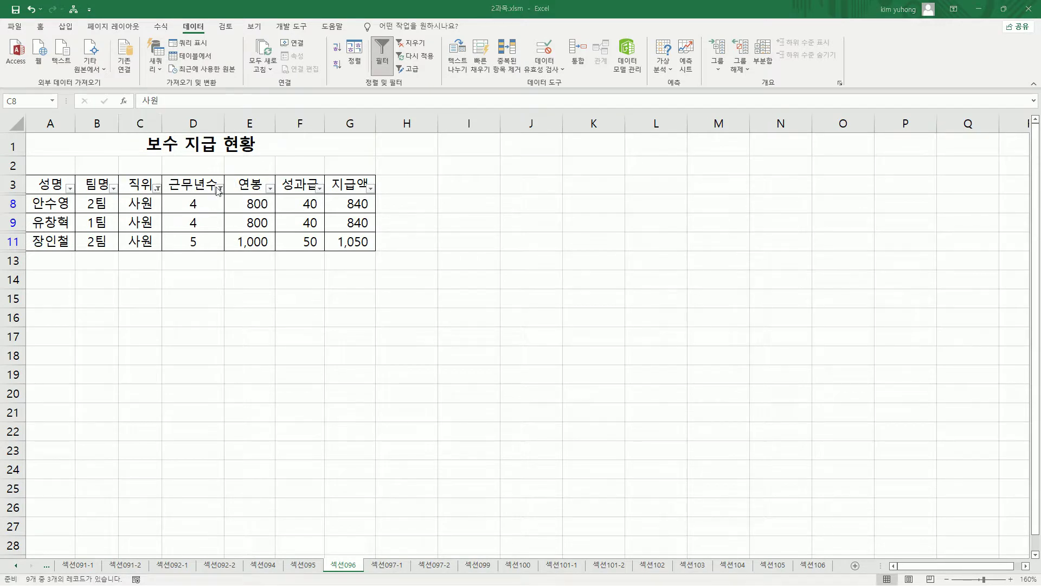
Clear the filters on the 근무년수 and 직위 columns by reselecting all of their values.
left_click(221, 189)
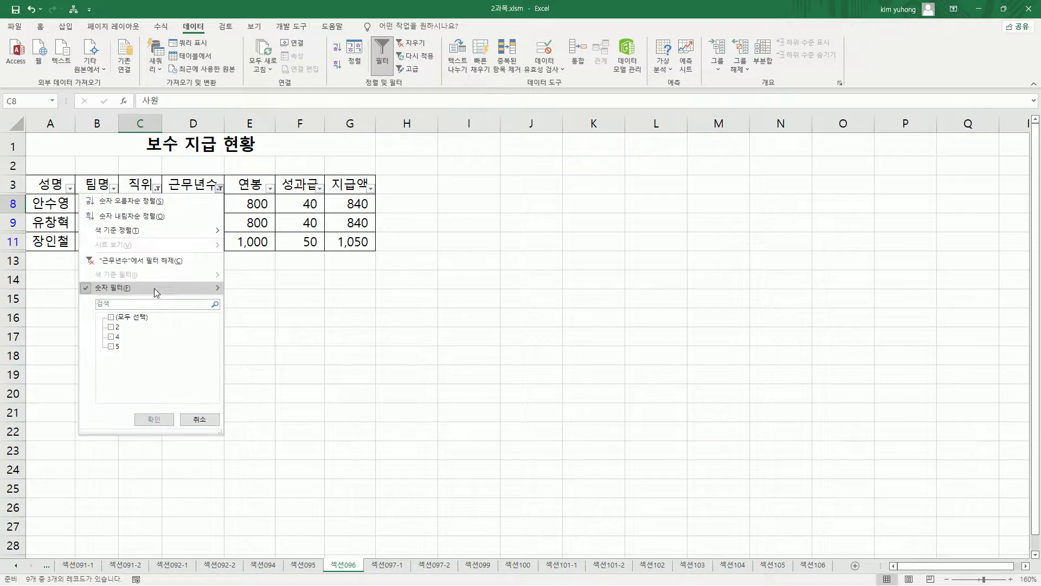
left_click(111, 317)
left_click(156, 419)
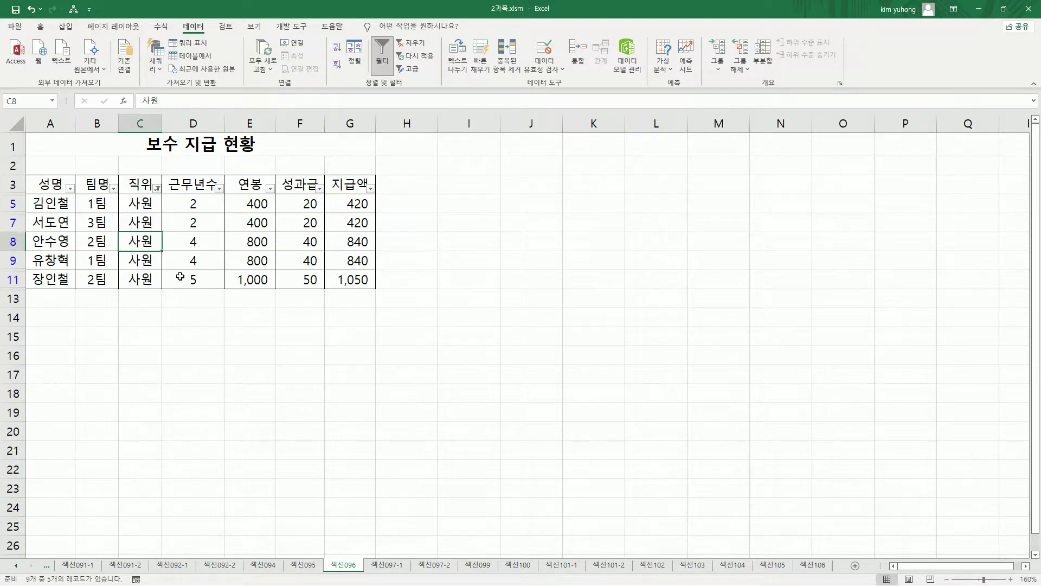
left_click(157, 189)
left_click(49, 317)
left_click(90, 420)
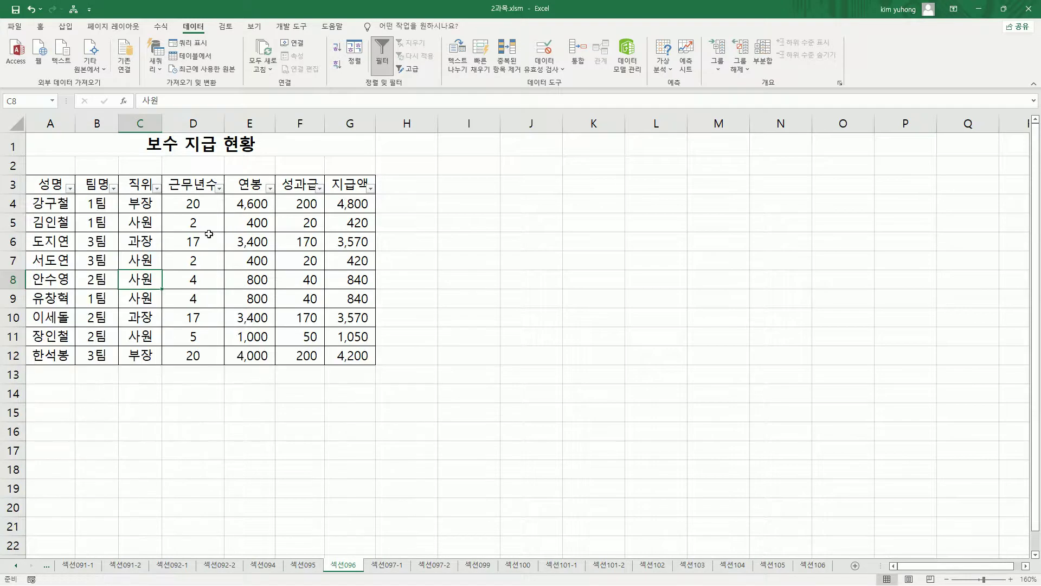
left_click_drag(148, 181, 231, 195)
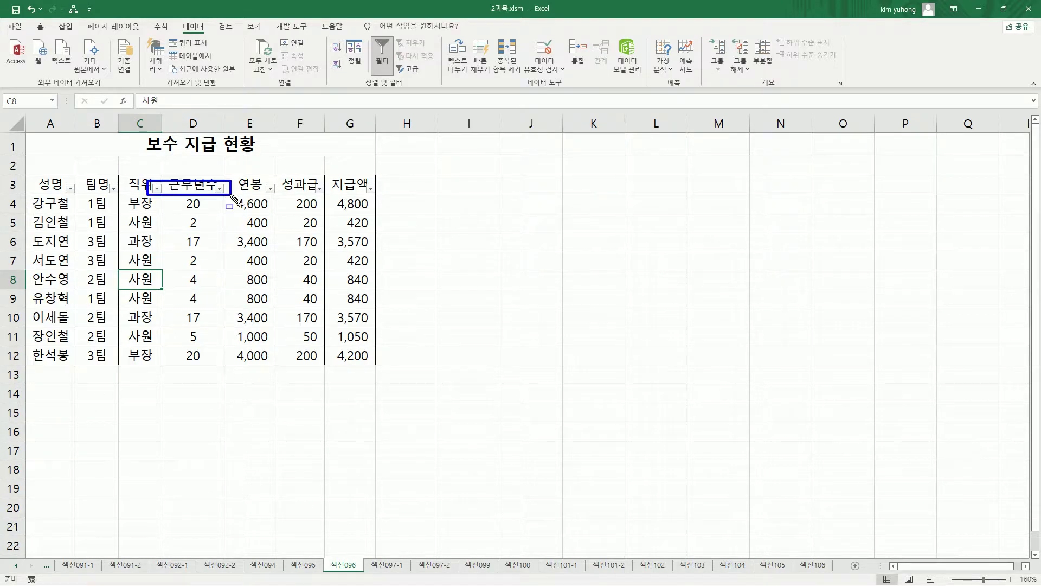
key("Escape")
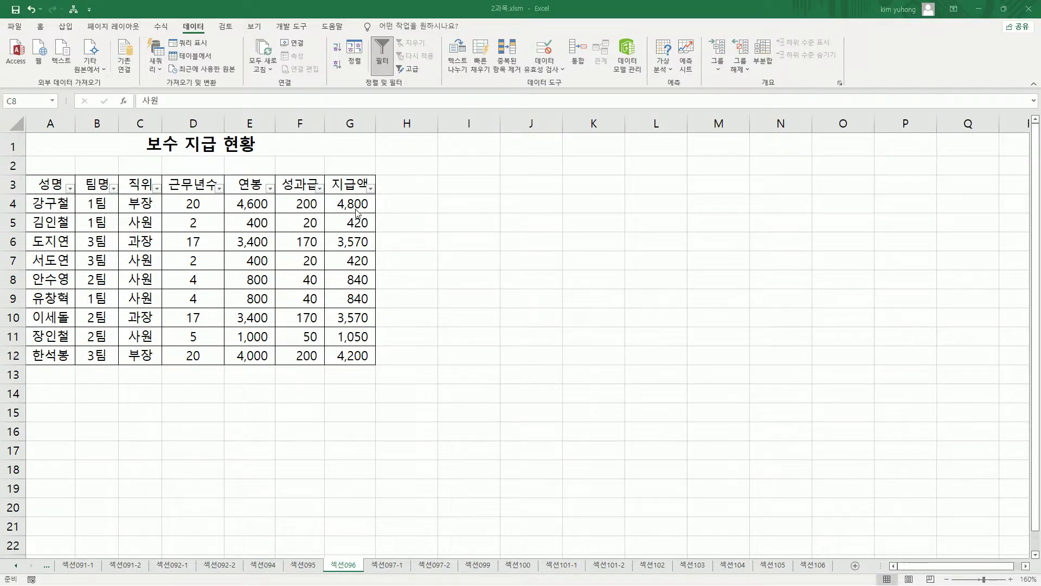
Set up a custom number filter on the 지급액 column for values >= 2000 그리고 <= 4000.
left_click_drag(324, 172, 379, 372)
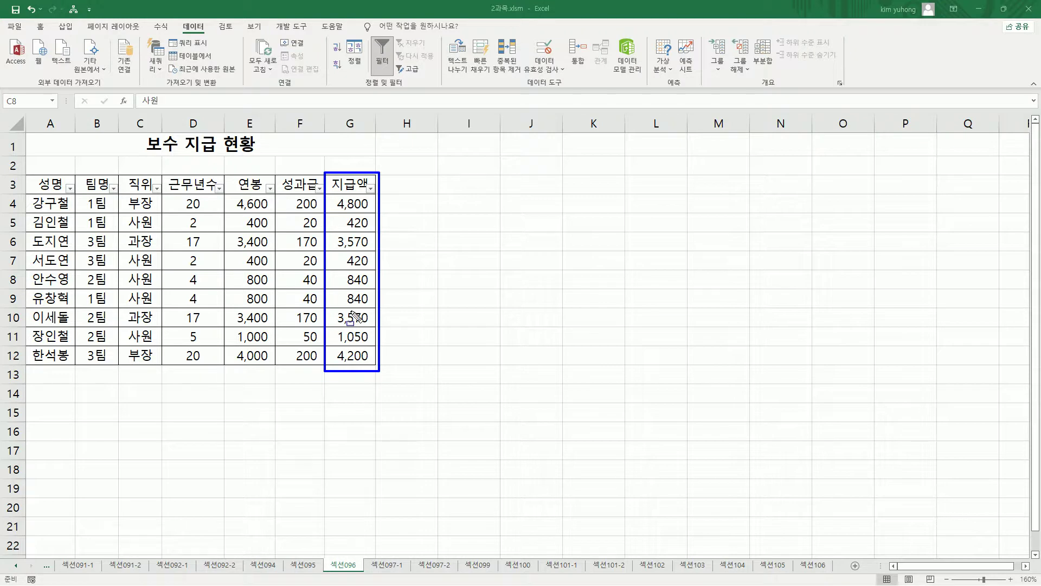
key("Escape")
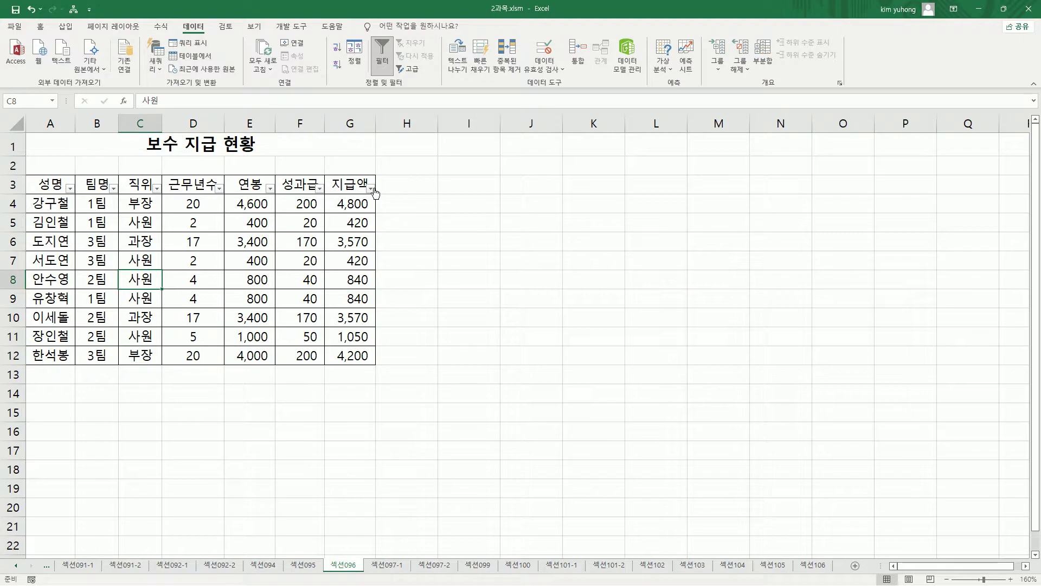
left_click(371, 189)
mouse_move(304, 285)
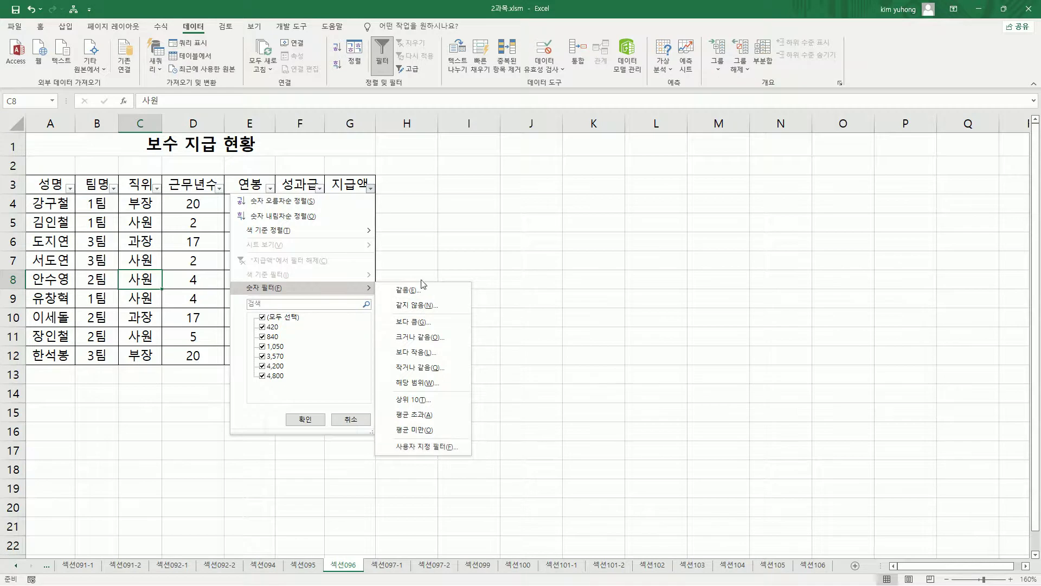
left_click(416, 338)
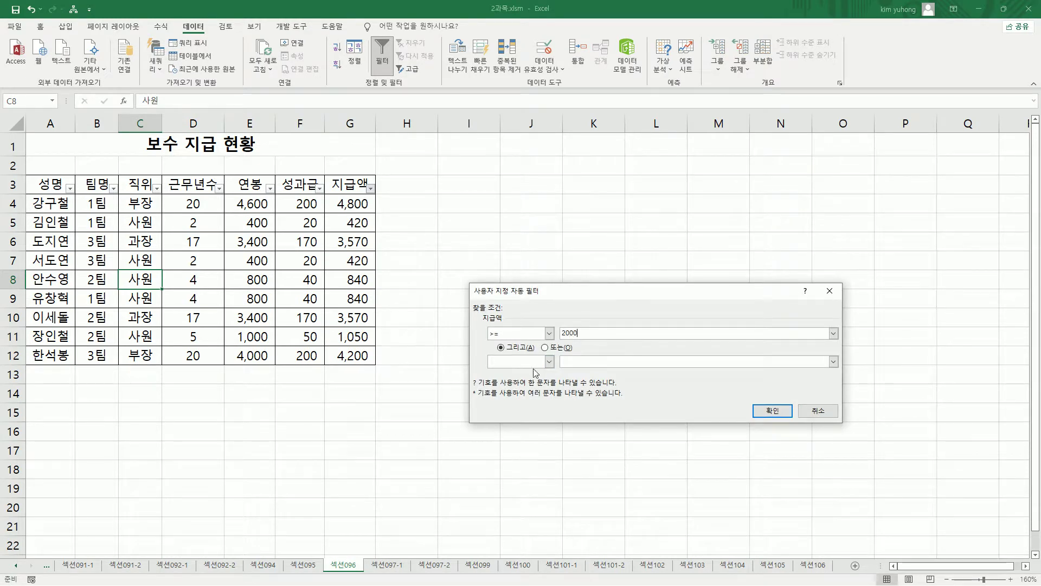
left_click(550, 361)
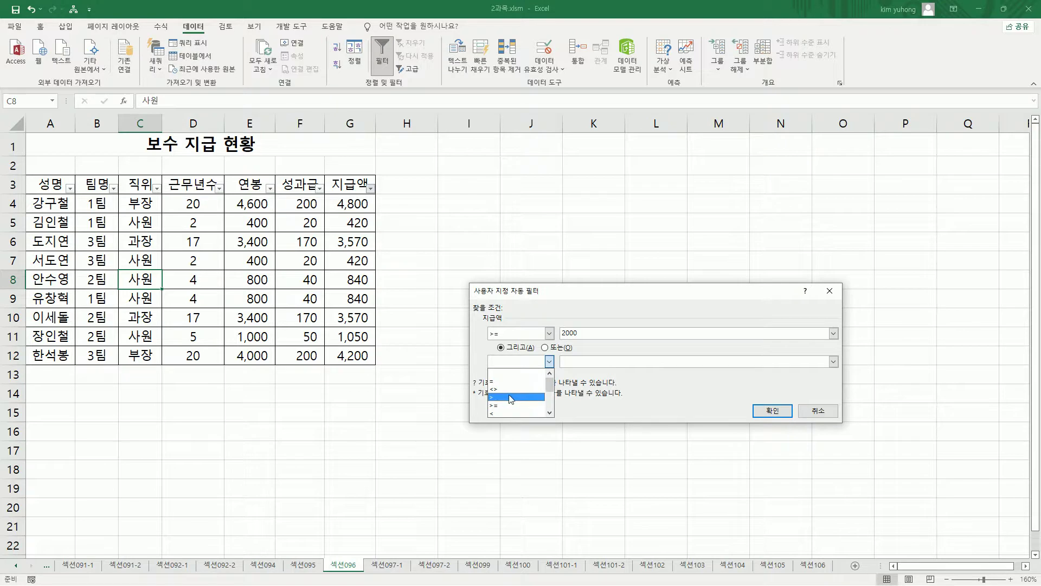
left_click(551, 412)
left_click(513, 412)
left_click(603, 360)
type("4000")
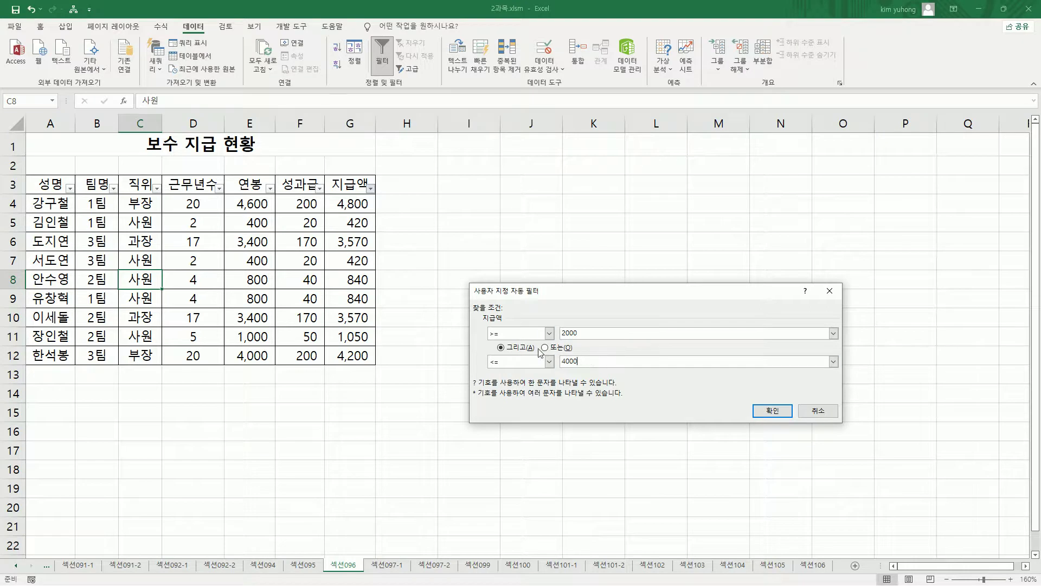
Examine how 그리고 and 또는 join conditions within 지급액, compare with conditions across 직위 and 근무년수, and cancel the custom filter.
left_click_drag(481, 324, 596, 337)
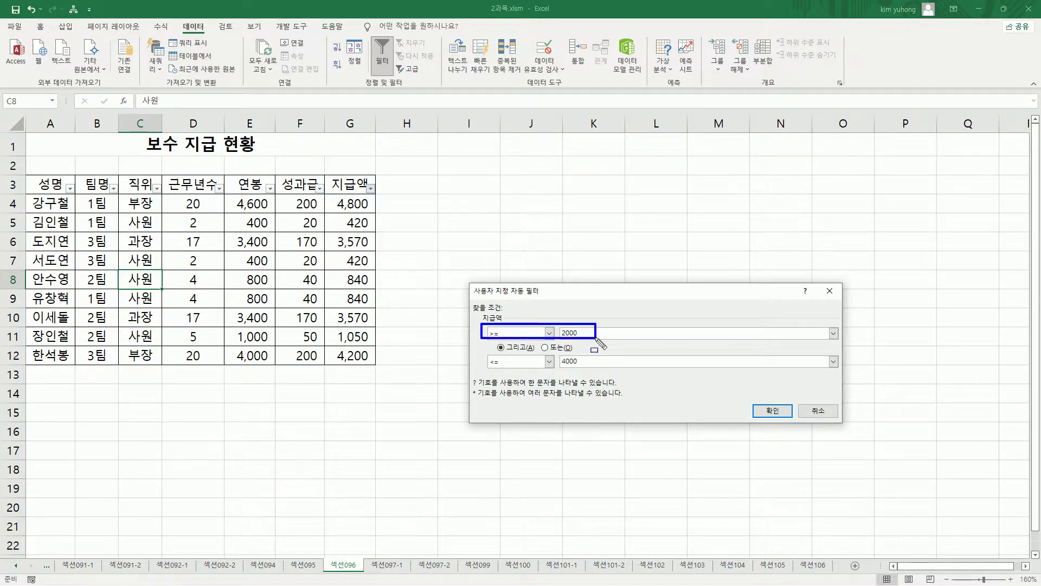
left_click_drag(481, 355, 590, 370)
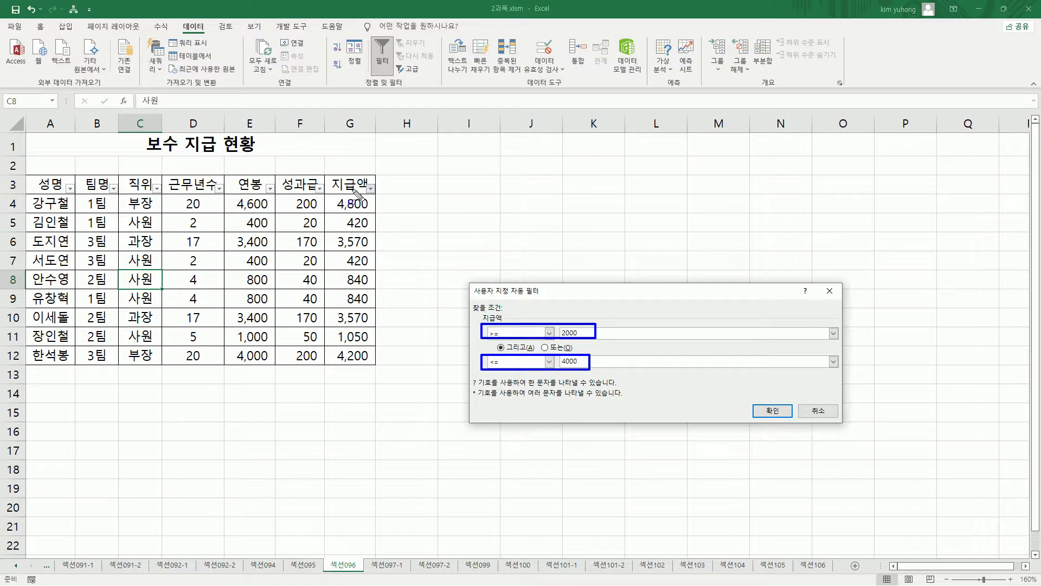
mouse_move(331, 173)
left_mouse_down()
mouse_move(358, 350)
mouse_move(371, 364)
left_mouse_up()
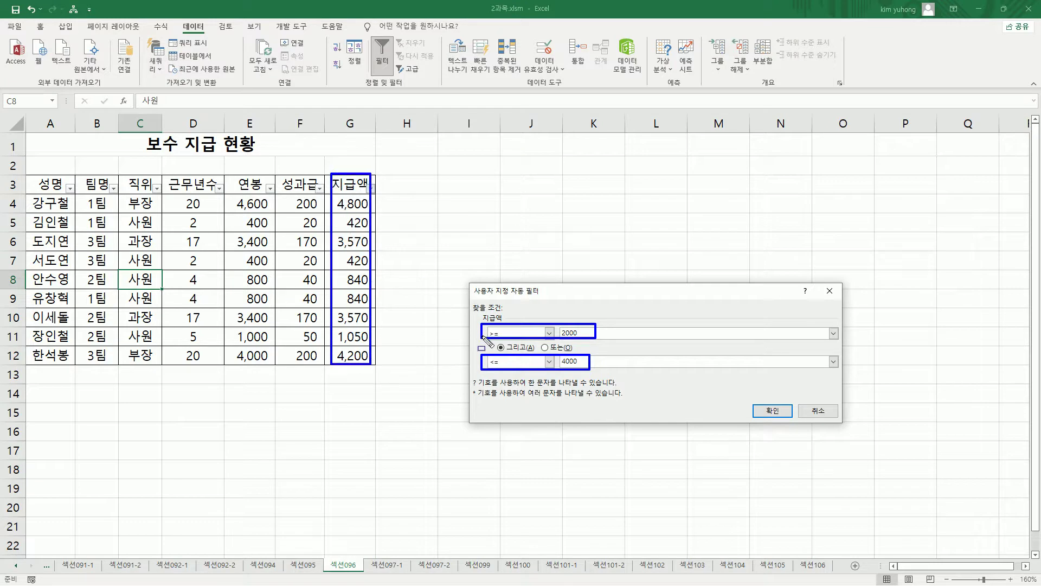
left_click_drag(502, 351, 571, 351)
key("Escape")
mouse_move(487, 340)
left_mouse_down()
mouse_move(592, 362)
mouse_move(585, 355)
left_mouse_up()
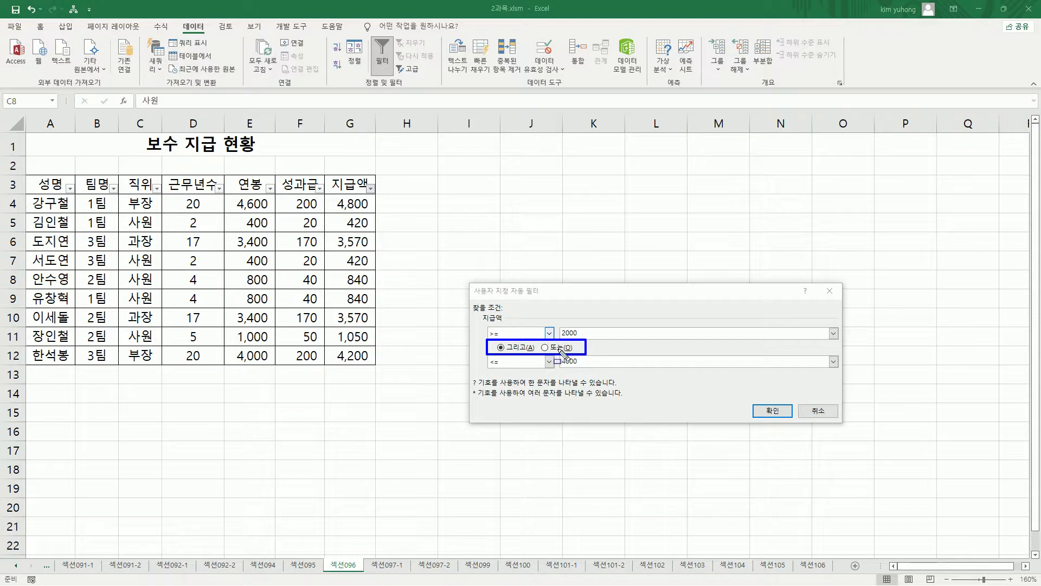
left_click_drag(478, 310, 511, 324)
left_click_drag(538, 340, 574, 353)
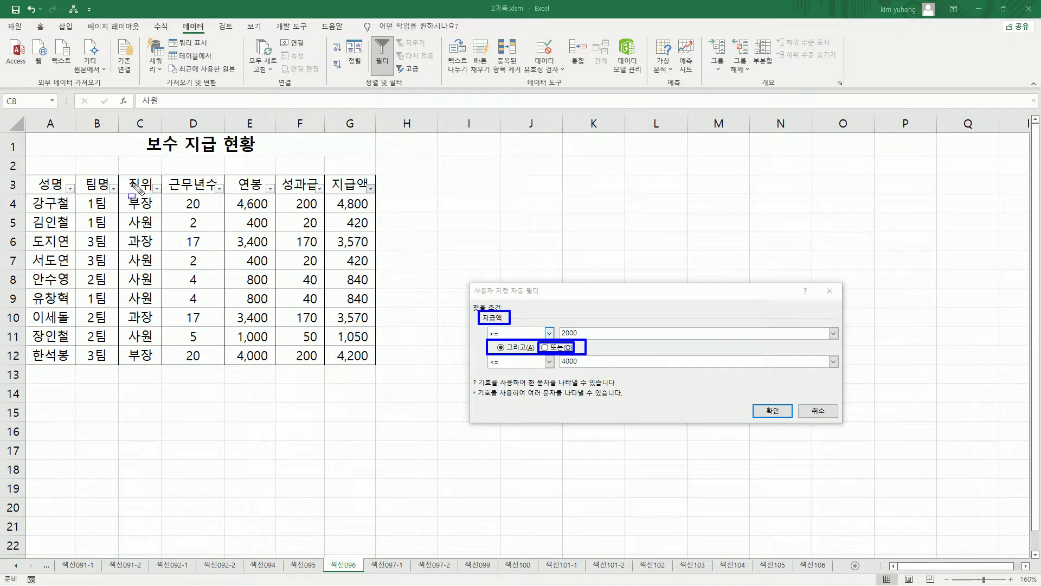
left_click_drag(126, 177, 221, 198)
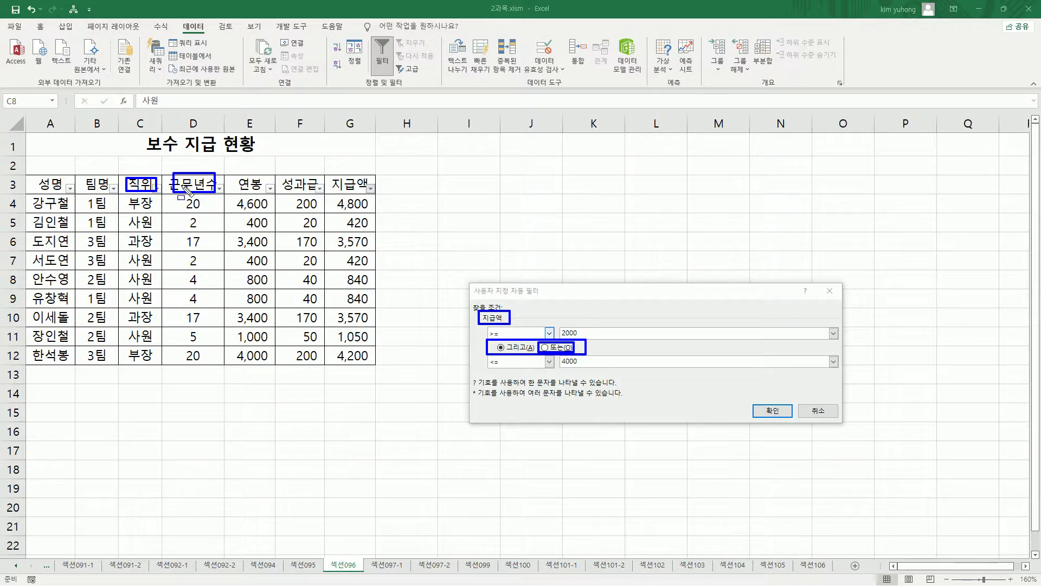
mouse_move(122, 163)
left_mouse_down()
mouse_move(196, 206)
mouse_move(231, 210)
mouse_move(224, 198)
left_mouse_up()
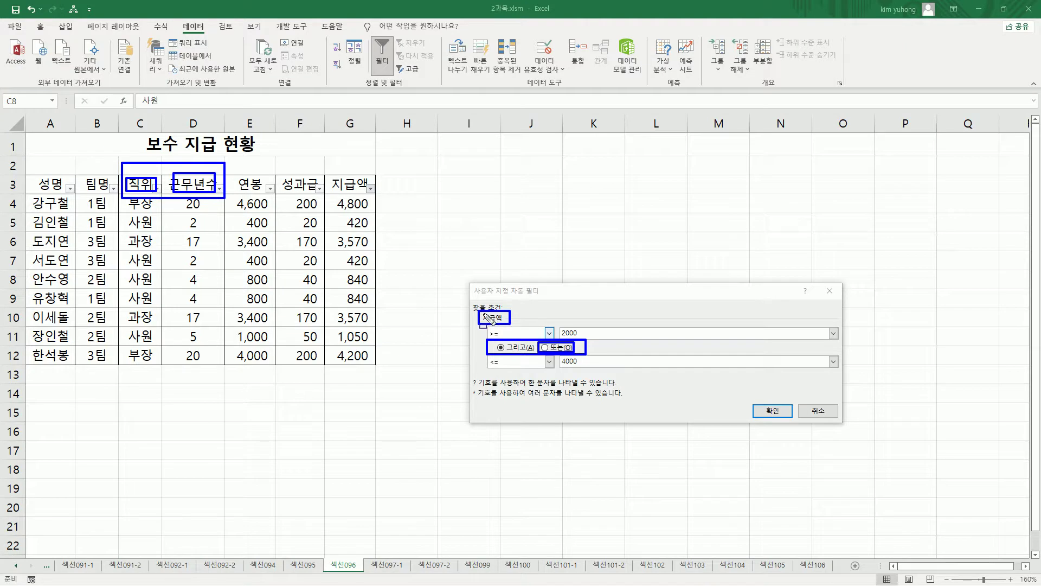
mouse_move(477, 310)
left_mouse_down()
mouse_move(494, 337)
mouse_move(602, 384)
left_mouse_up()
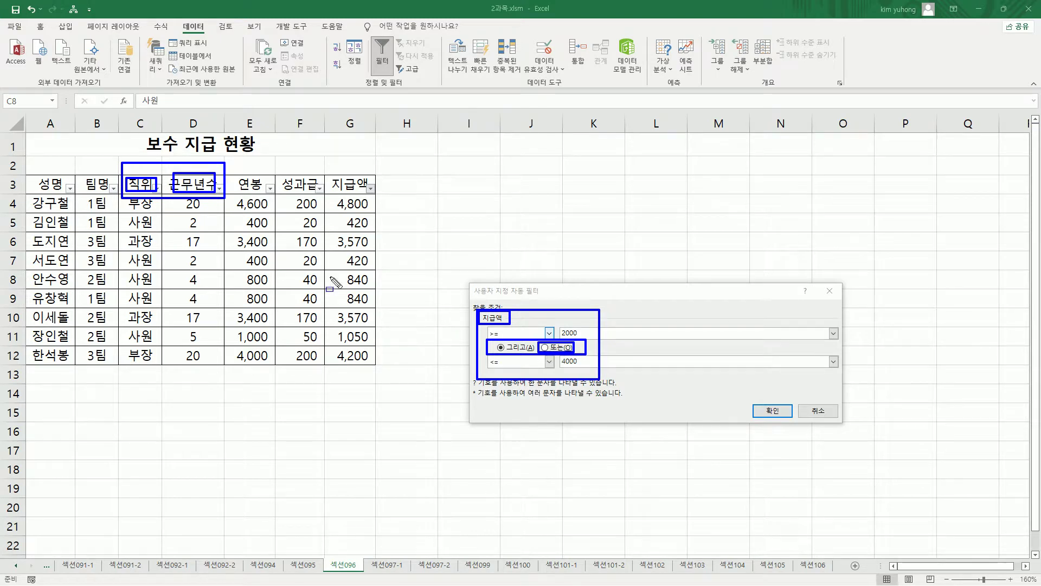
key("Escape")
key("Escape")
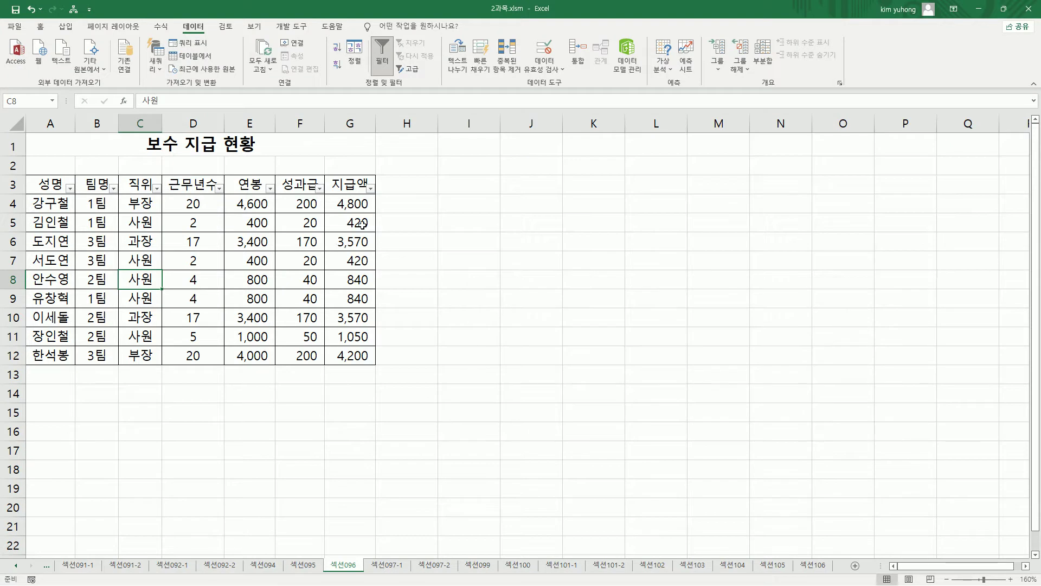
Open the 상위 10 number filter for the 지급액 column and set it to 상위 3 항목.
left_click(367, 221)
left_click(369, 188)
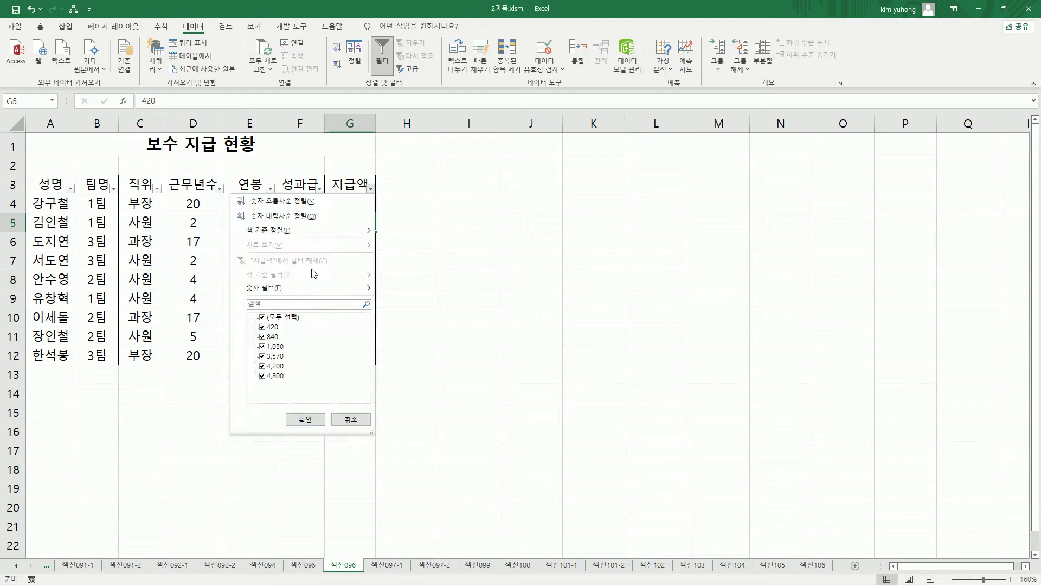
mouse_move(316, 287)
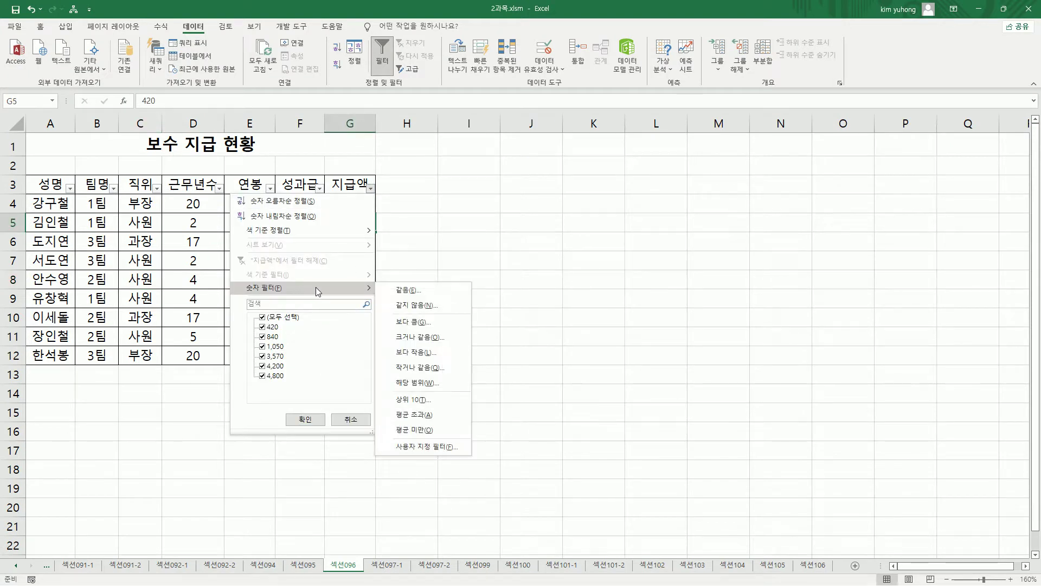
left_click(424, 402)
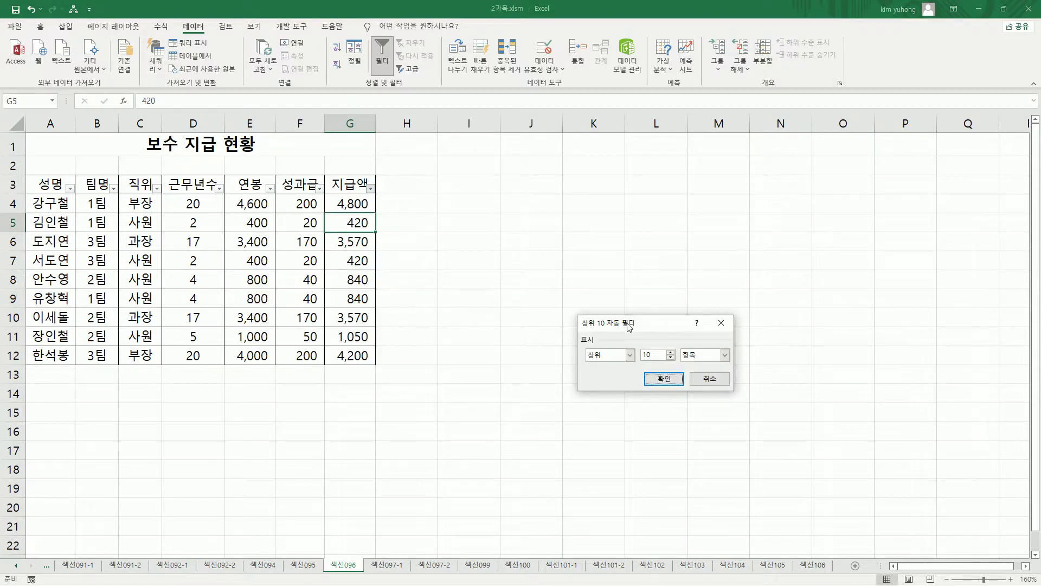
left_click_drag(651, 328, 488, 250)
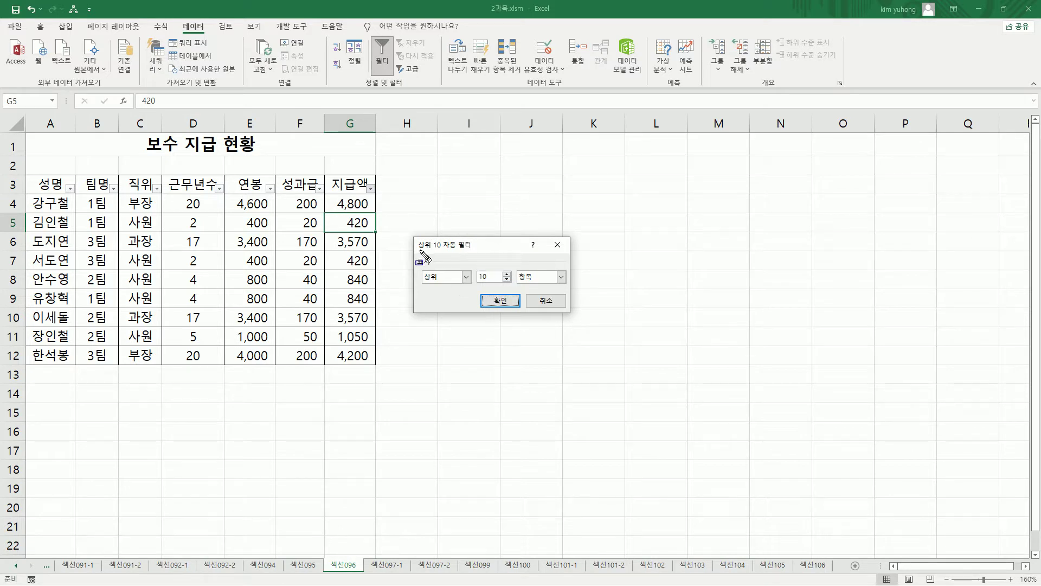
mouse_move(419, 250)
left_mouse_down()
mouse_move(442, 250)
mouse_move(510, 287)
left_mouse_up()
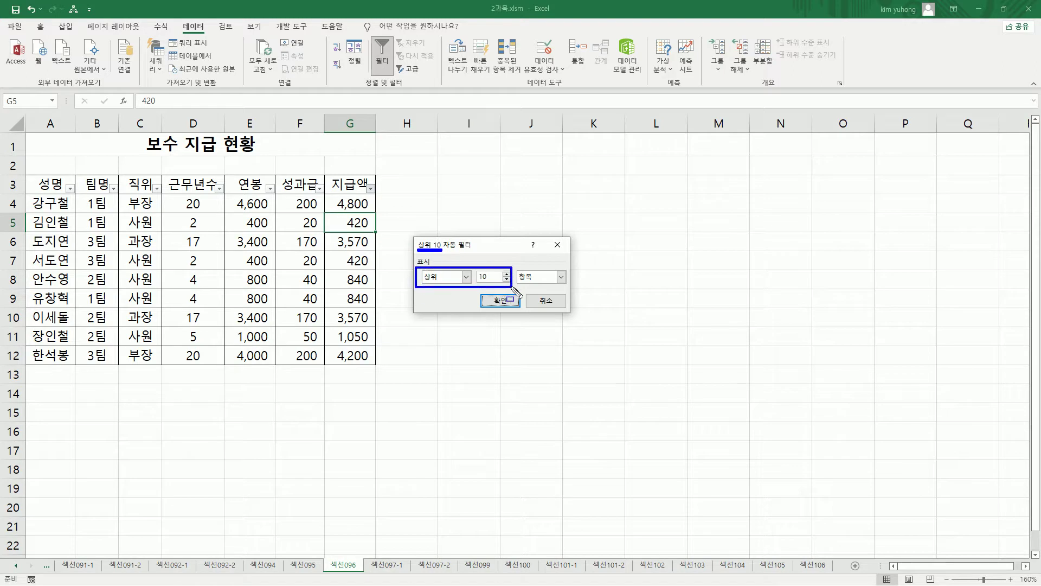
key("Escape")
left_click(467, 278)
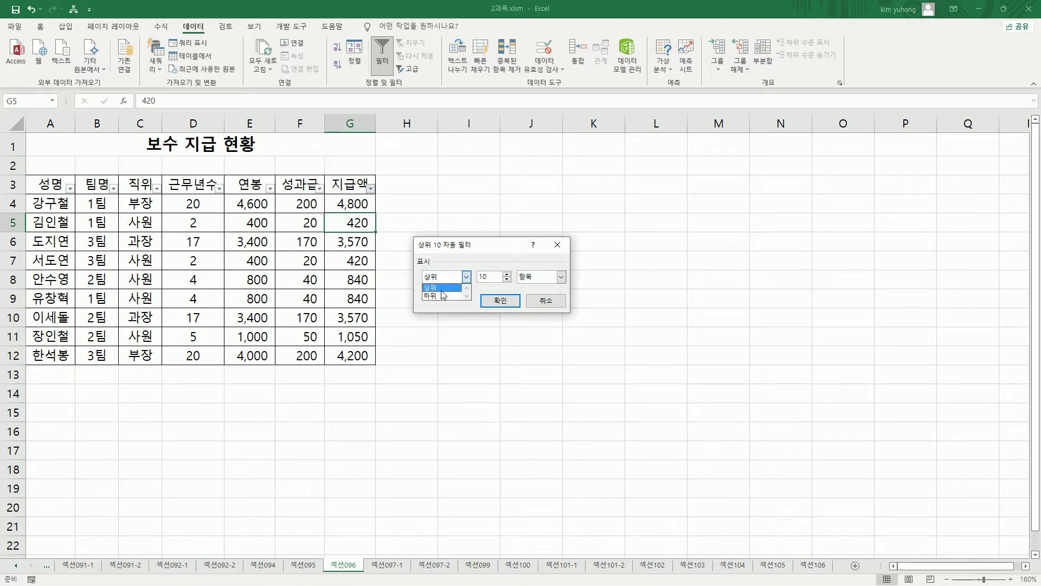
left_click(507, 279)
left_click(507, 279)
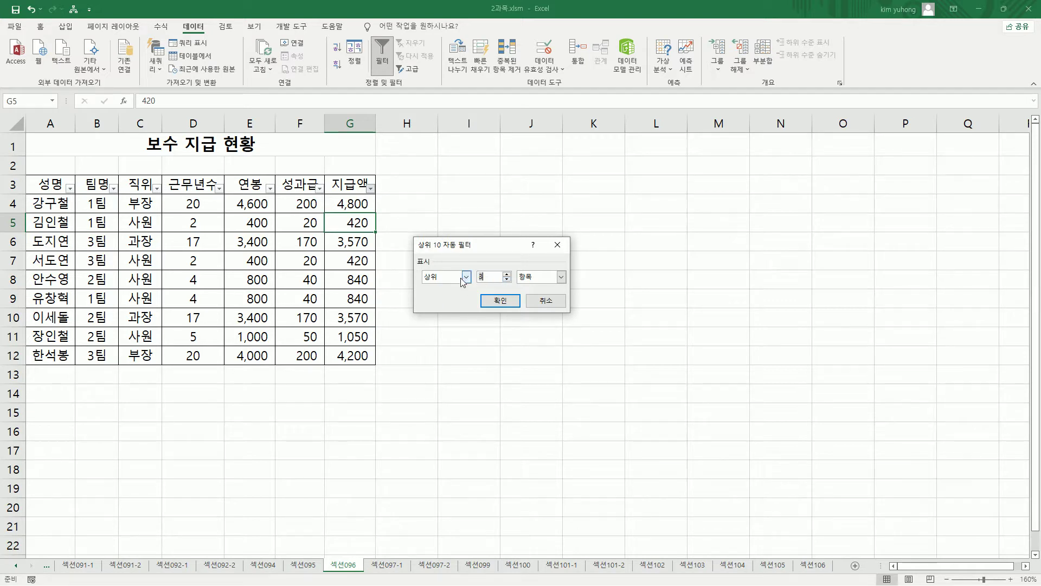
mouse_move(418, 267)
left_mouse_down()
mouse_move(474, 288)
mouse_move(567, 288)
left_mouse_up()
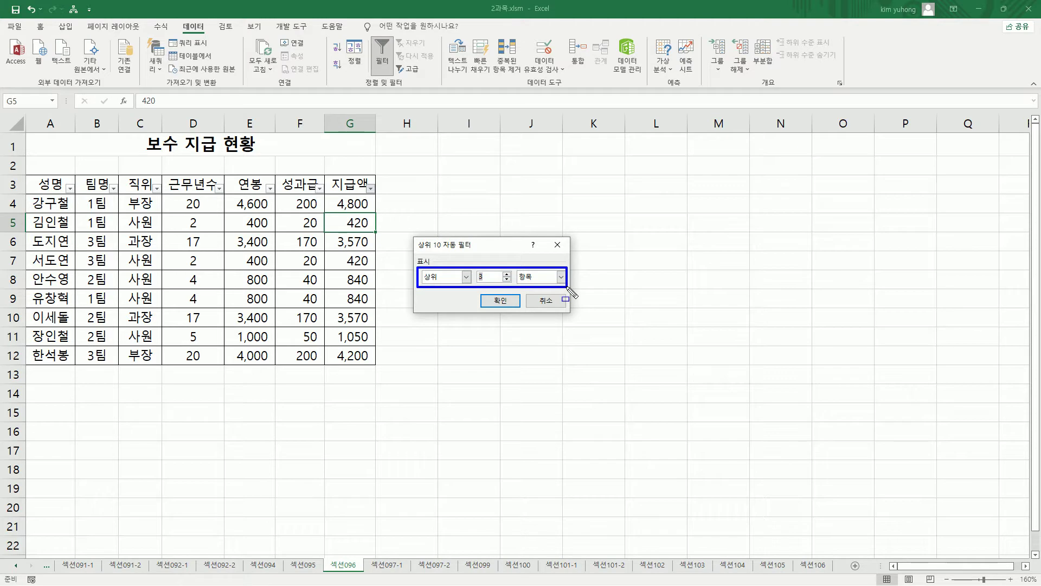
key("Escape")
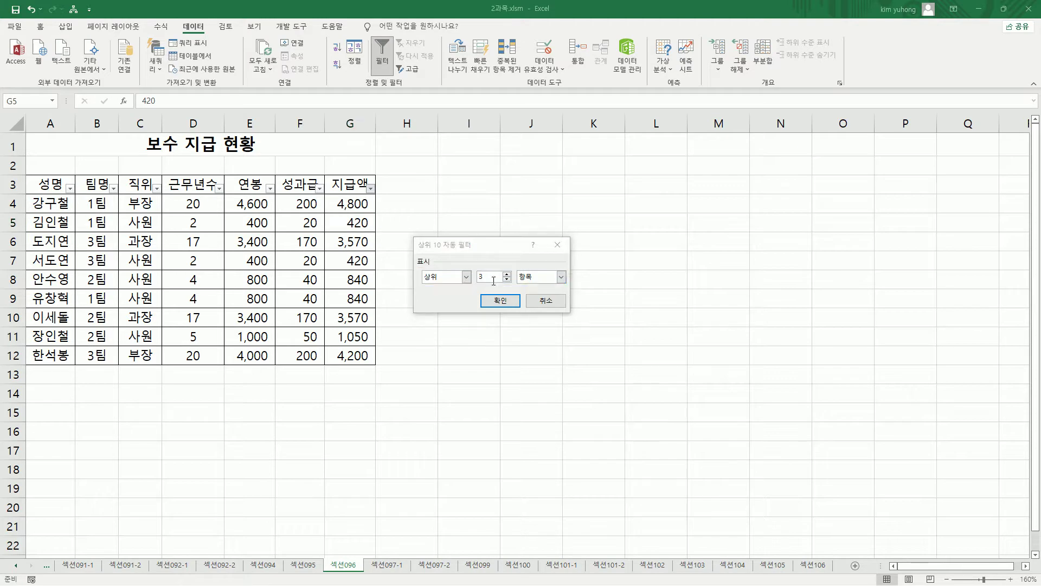
Set the 지급액 ranking filter to 상위 10 %, and switch it to 하위 10 %.
left_click(508, 274)
left_click(508, 274)
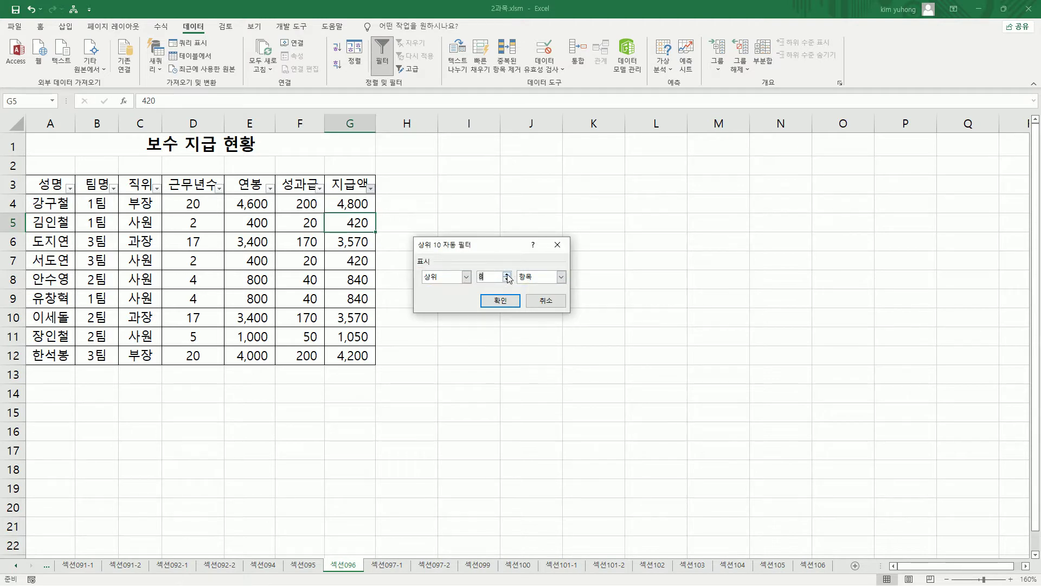
left_click(561, 278)
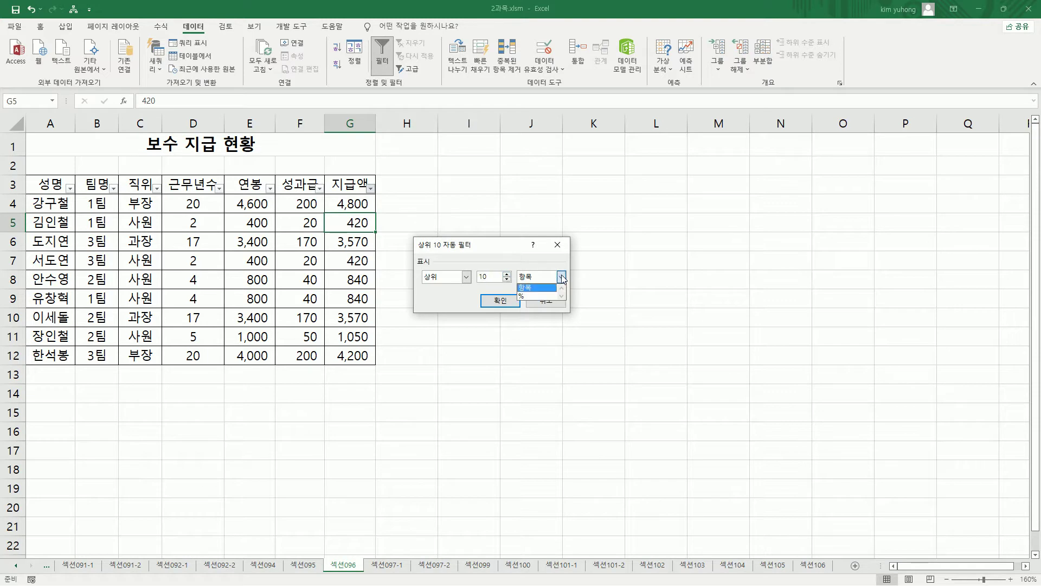
left_click(534, 296)
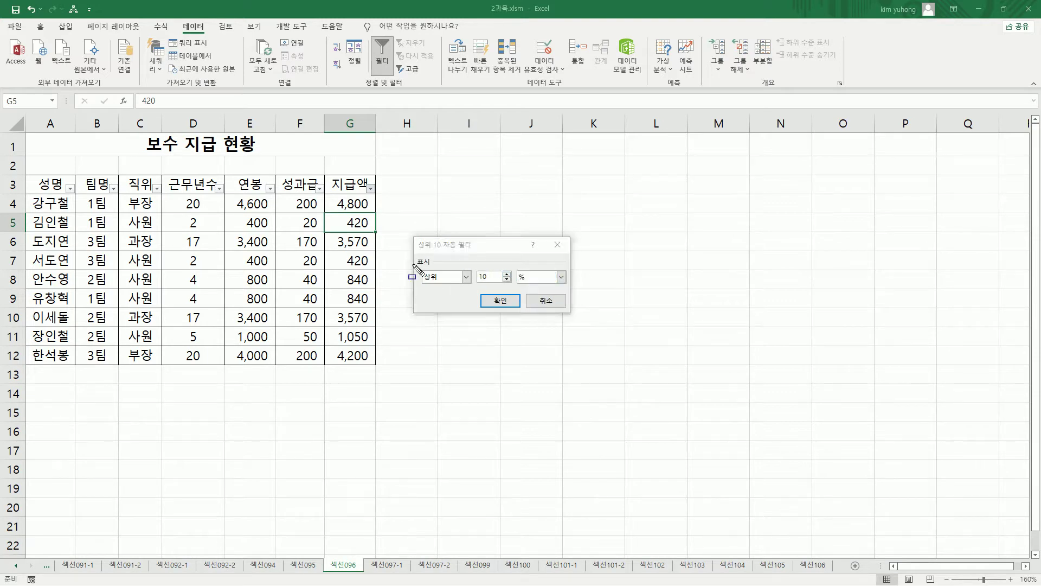
left_click_drag(415, 264, 572, 289)
left_click(465, 277)
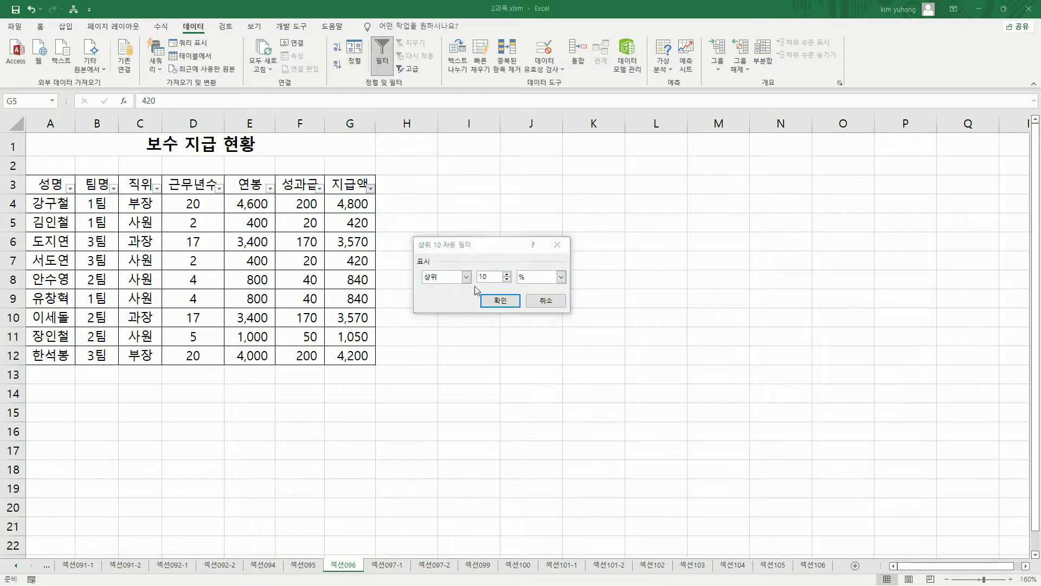
left_click(438, 295)
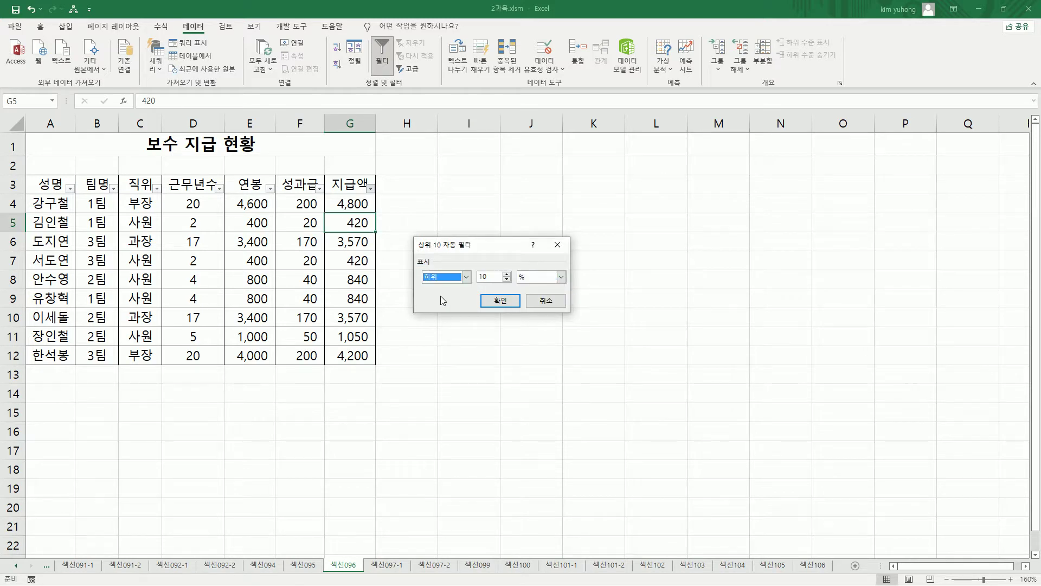
left_click_drag(418, 268, 569, 288)
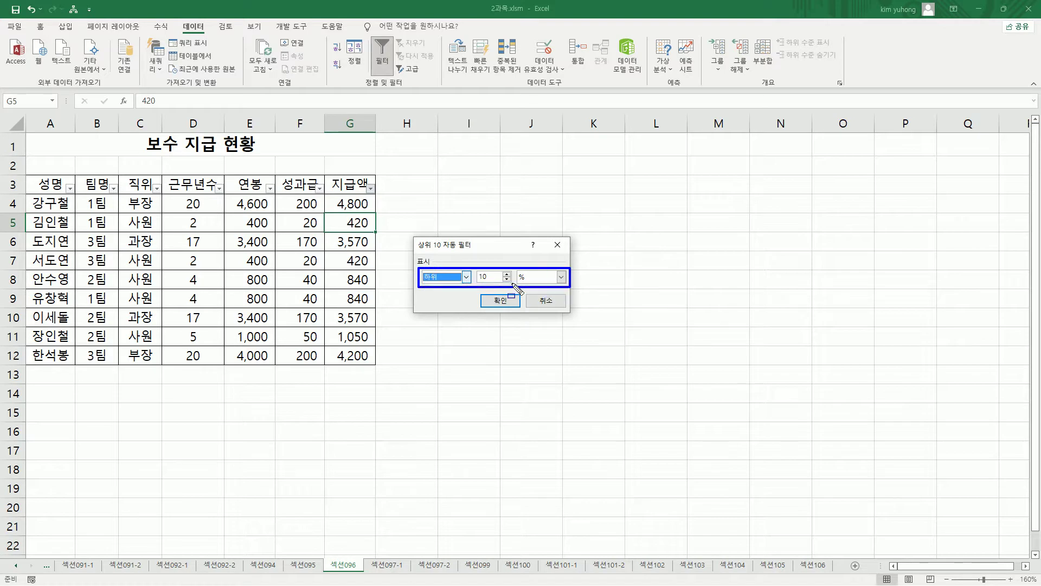
Set the 지급액 ranking filter to 하위 5 항목, and cancel it without applying.
left_click(537, 277)
left_click(532, 288)
left_click(507, 280)
left_click(506, 280)
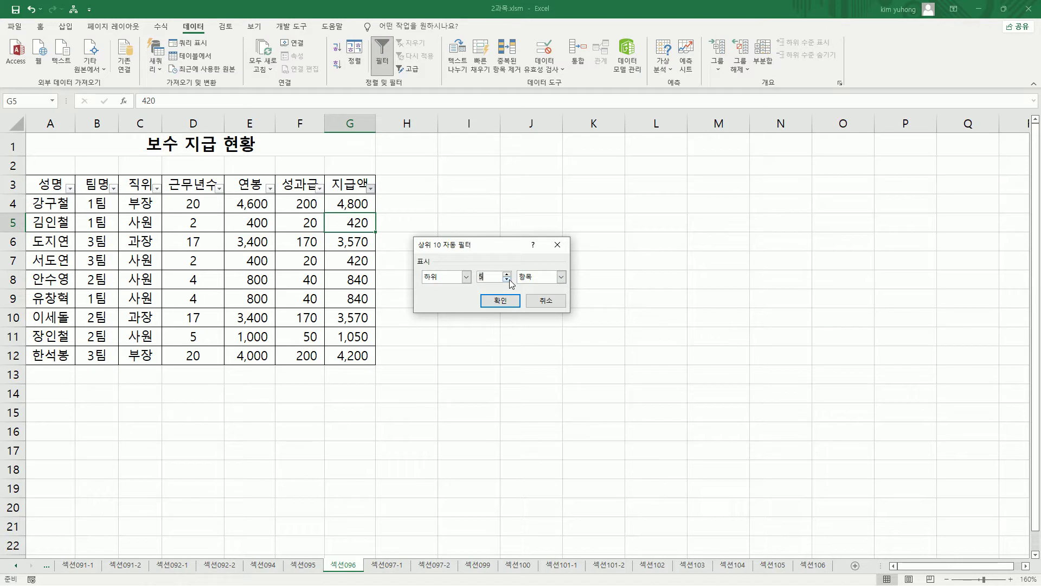
left_click_drag(414, 265, 568, 287)
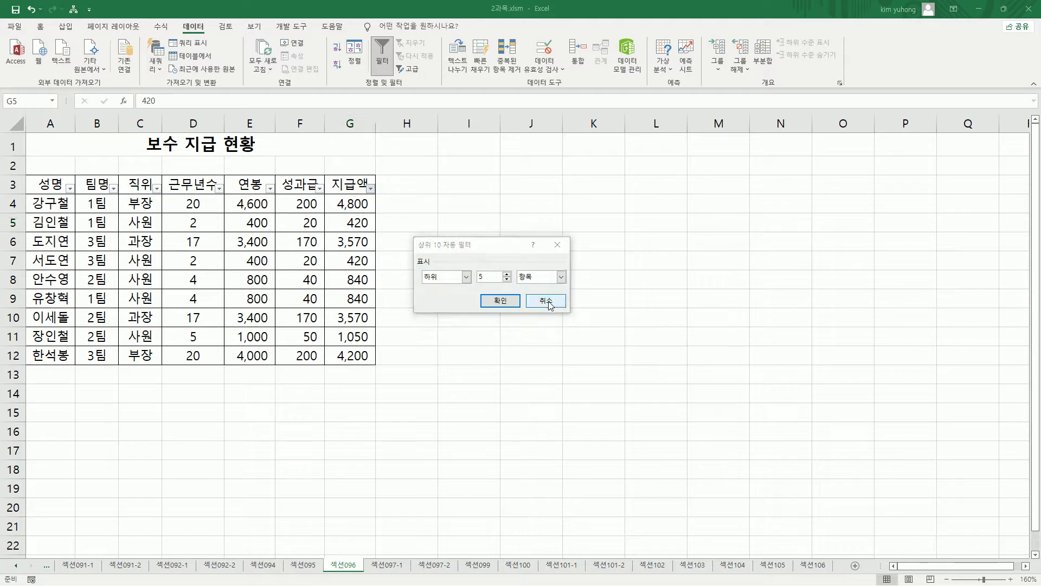
left_click(542, 301)
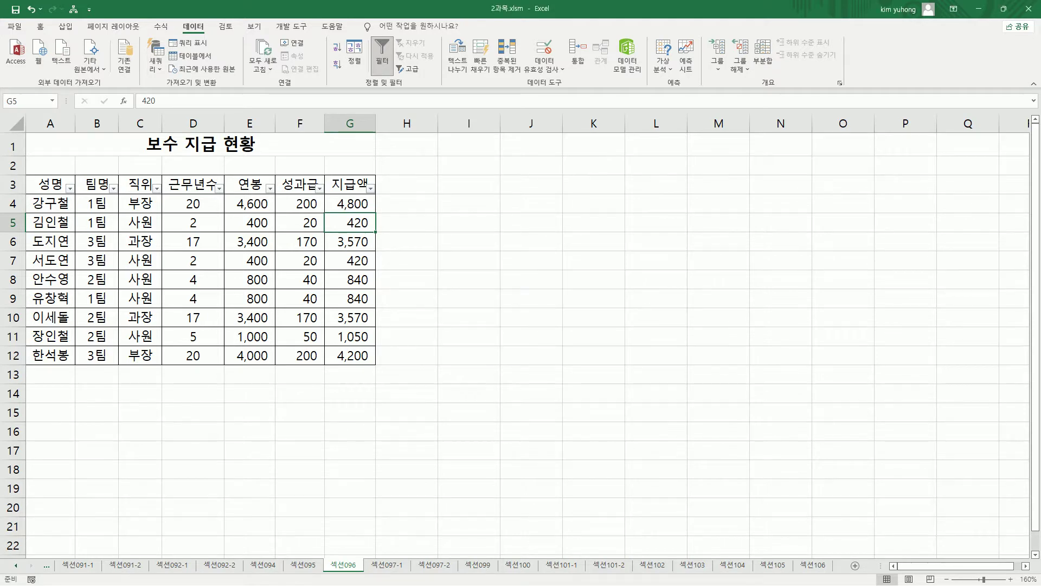
Minimize the Excel window to return to the 자동 필터 summary slide.
key("Left")
key("Down")
key("Down")
key("Down")
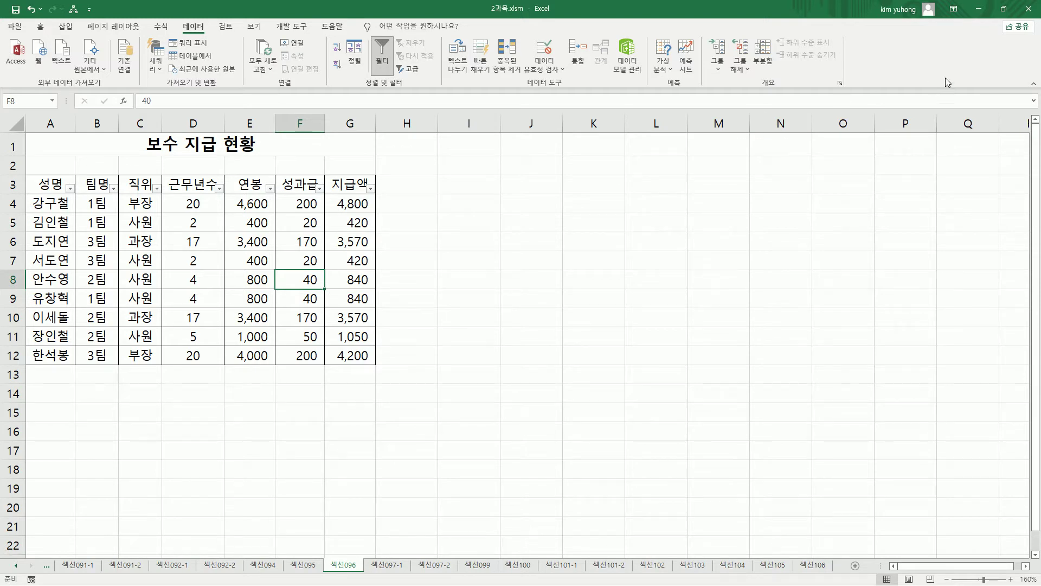
left_click(983, 10)
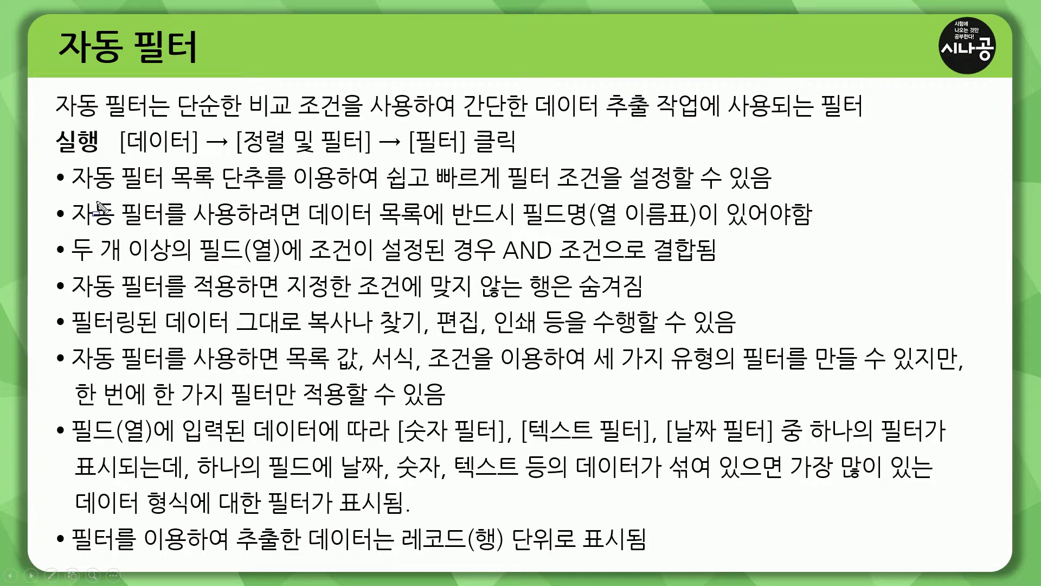